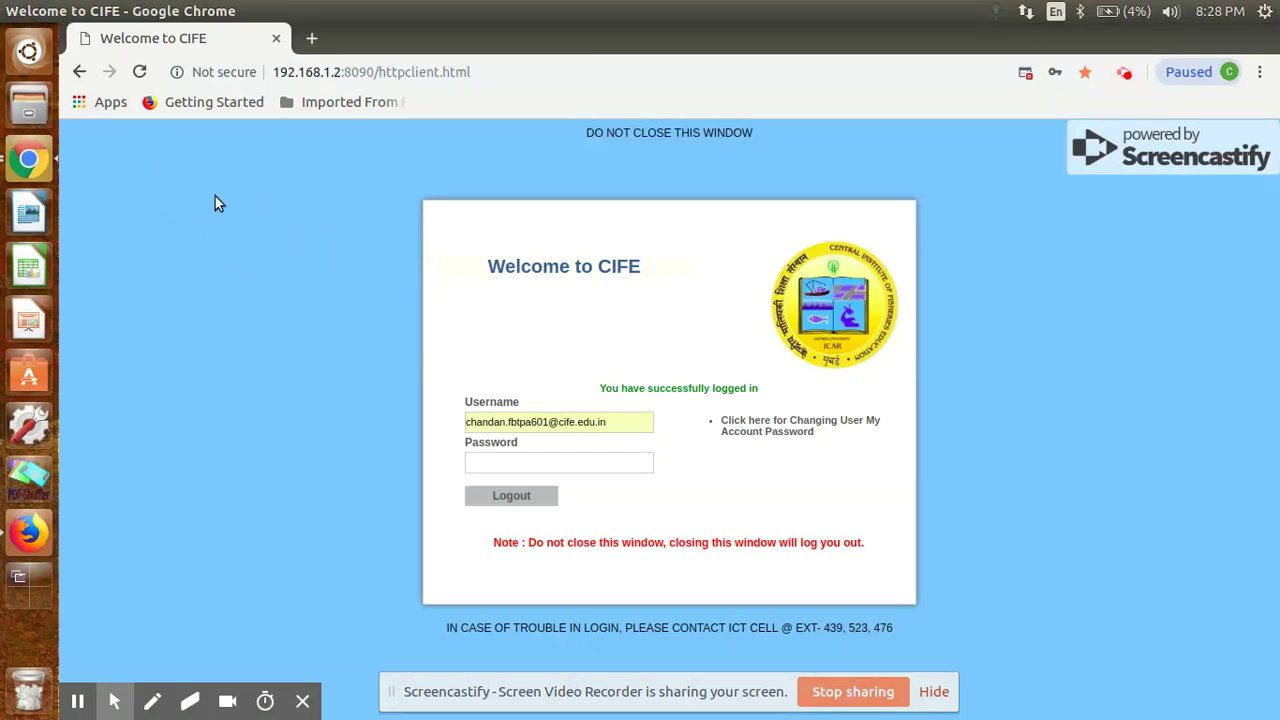
Minimize the Chrome window showing the CIFE login page to reveal the desktop
click(30, 11)
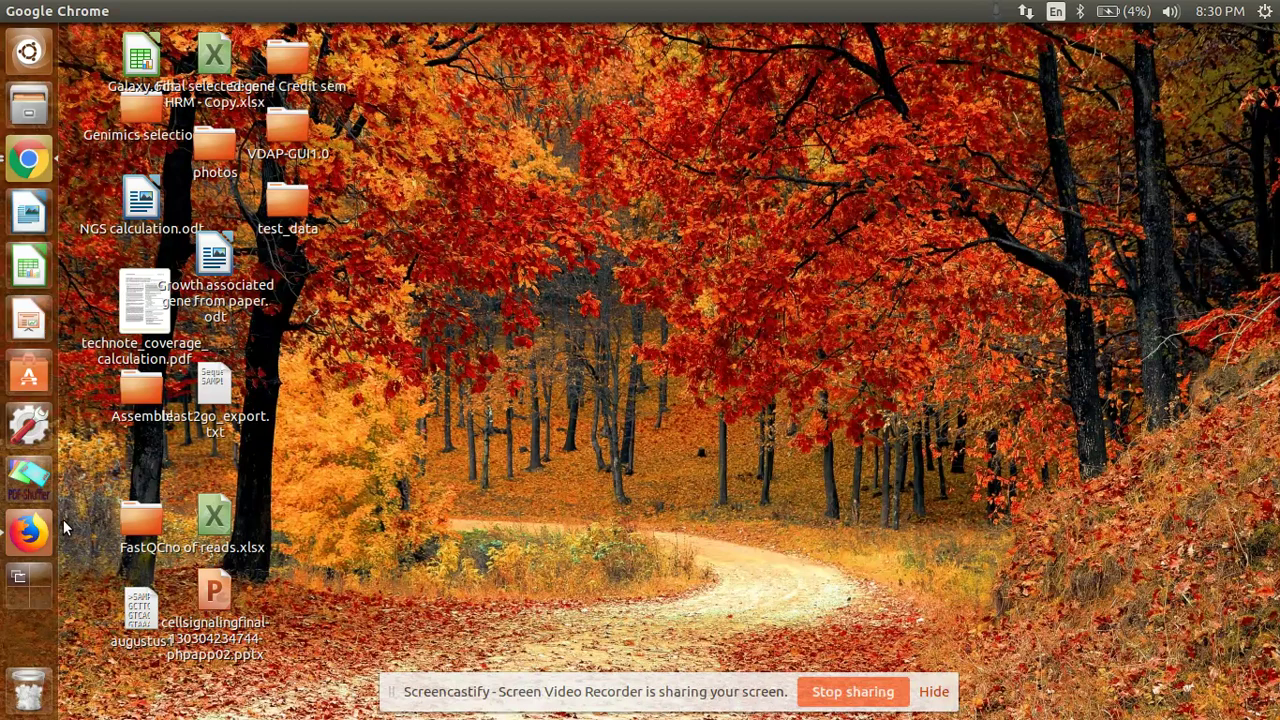
Bring Firefox back and open the Google home page in a new tab
click(30, 532)
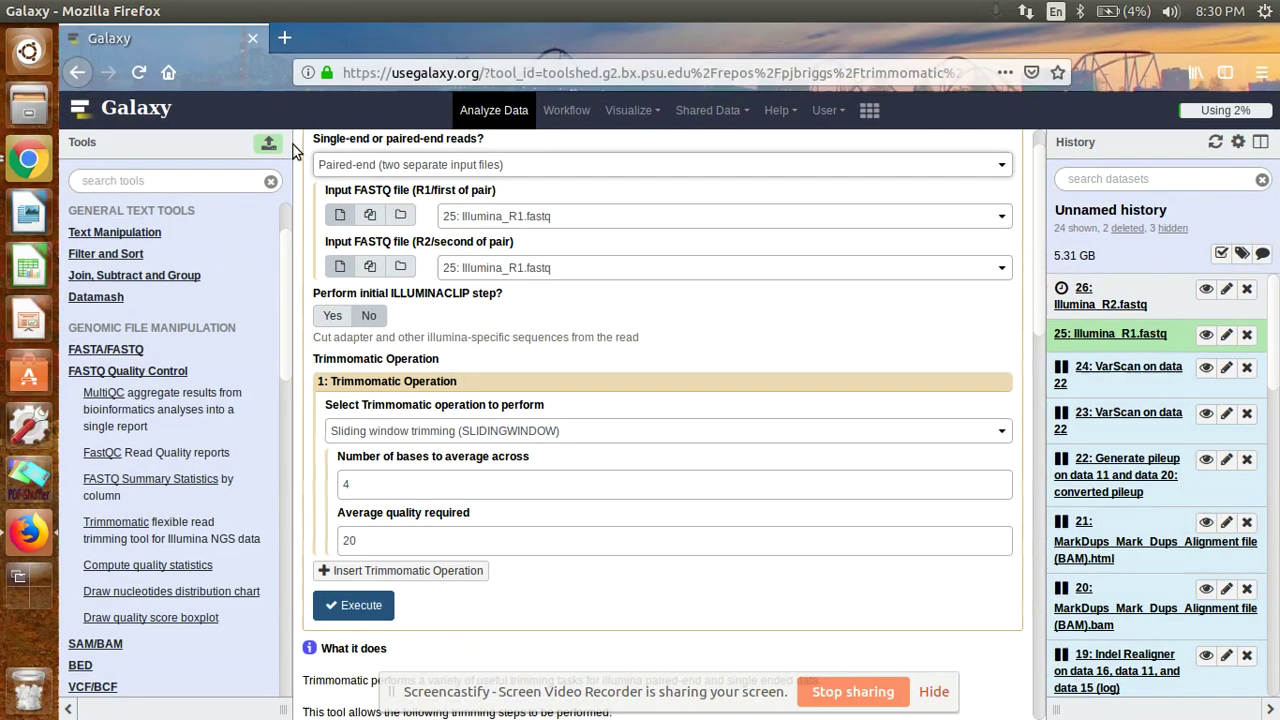
scroll(524, 277, up, 1)
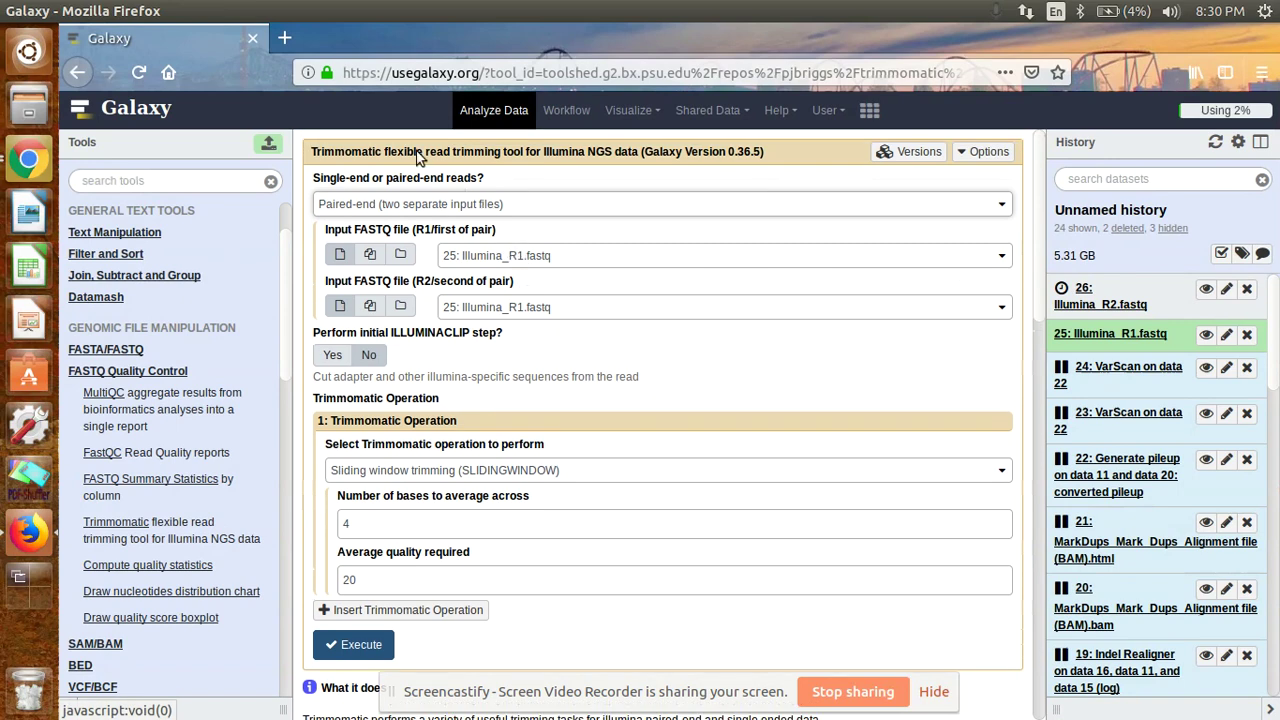
click(284, 38)
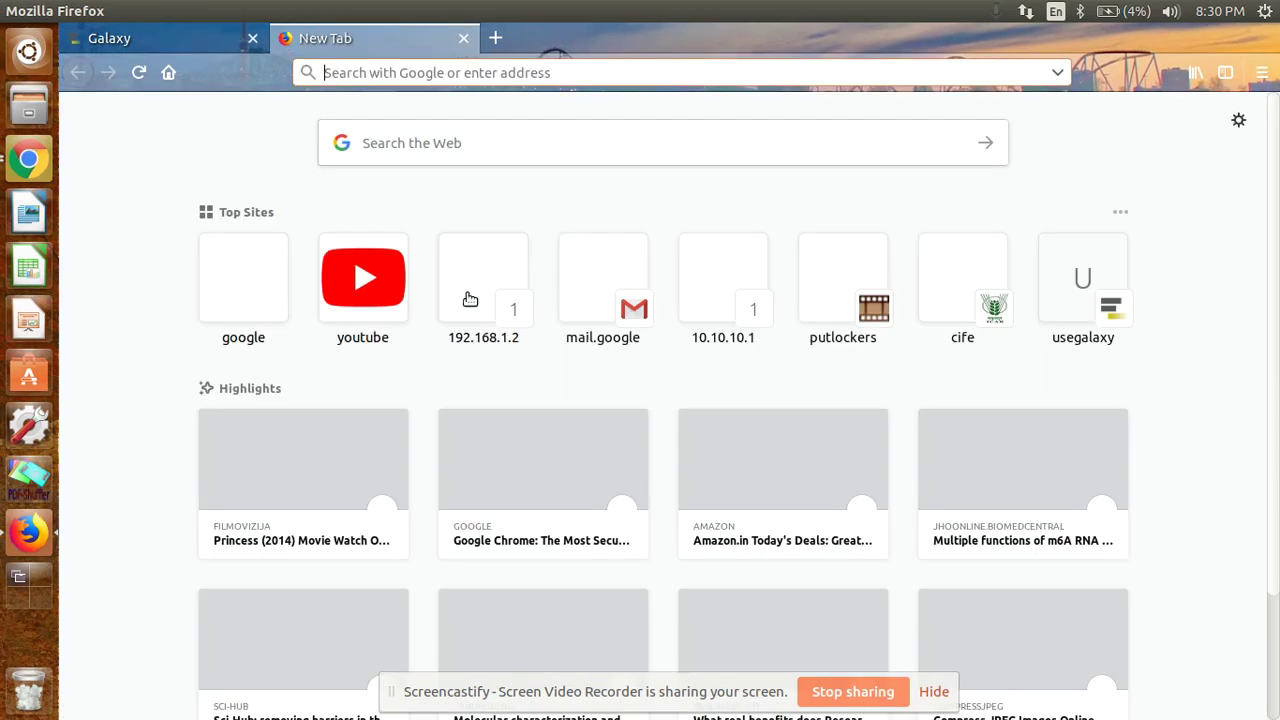
click(259, 277)
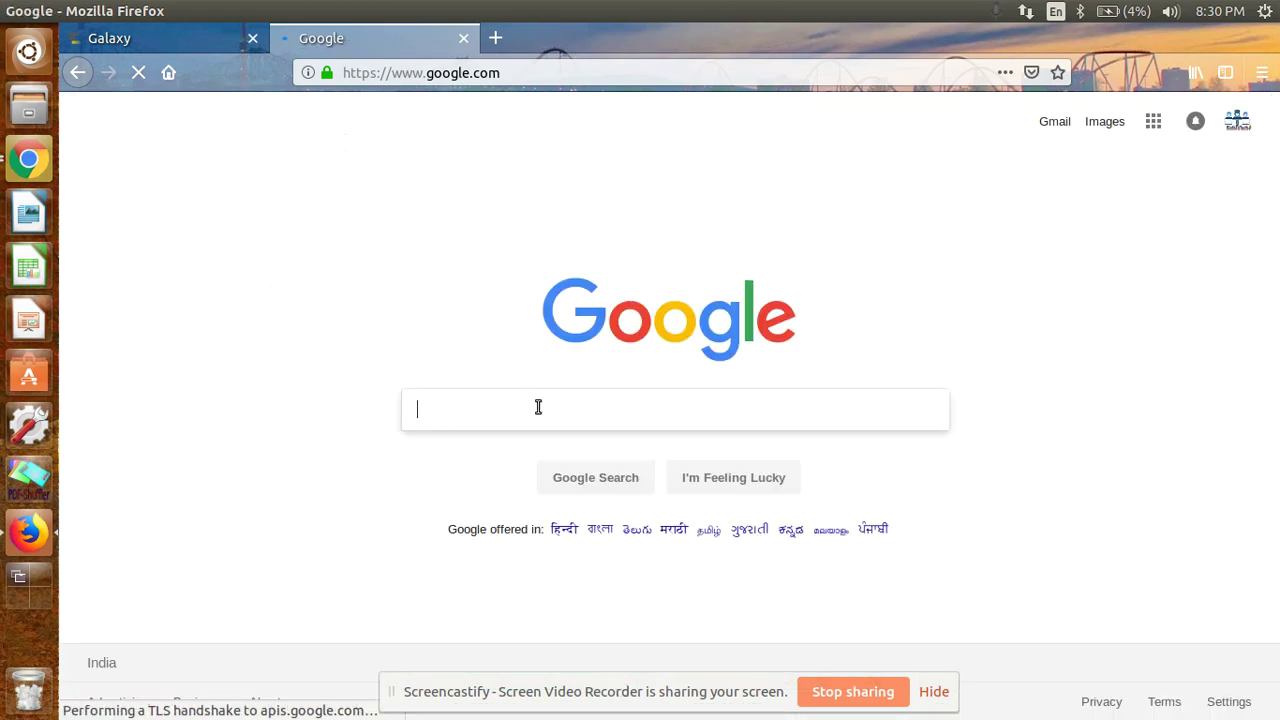
Search Google for 'galaxy software' and open the usegalaxy.org result
click(537, 406)
text(ga)
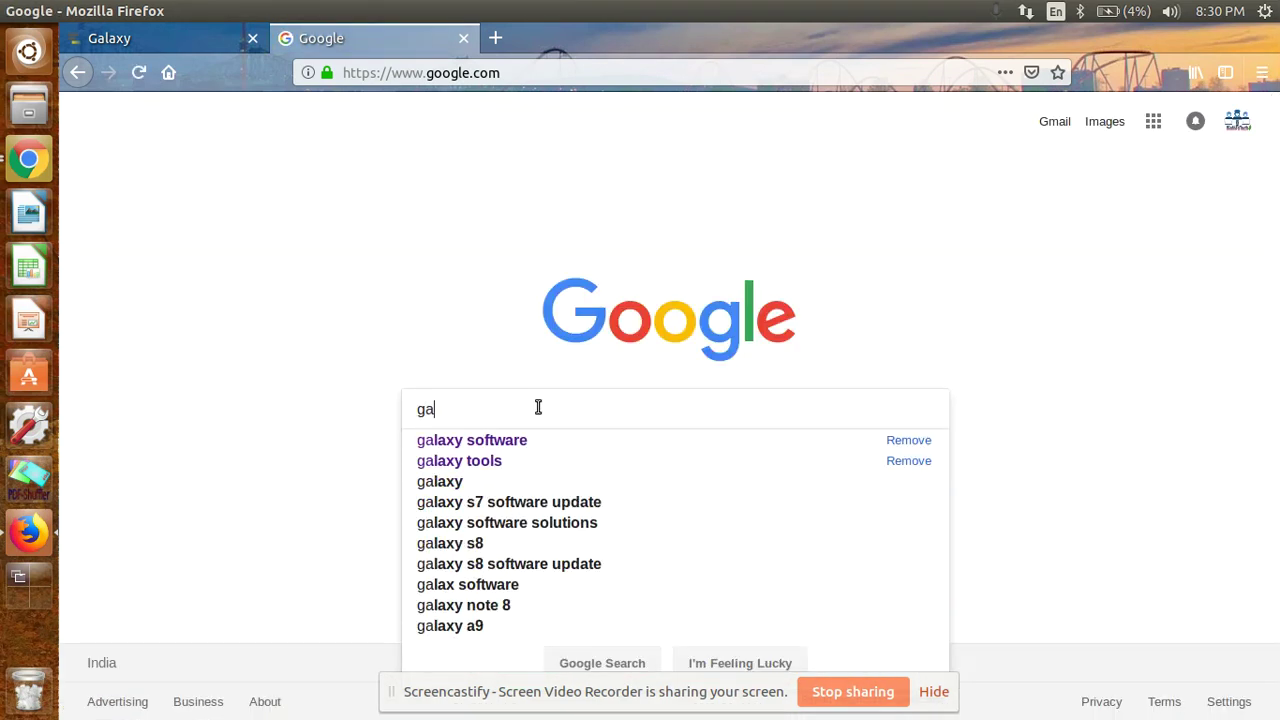
text(l)
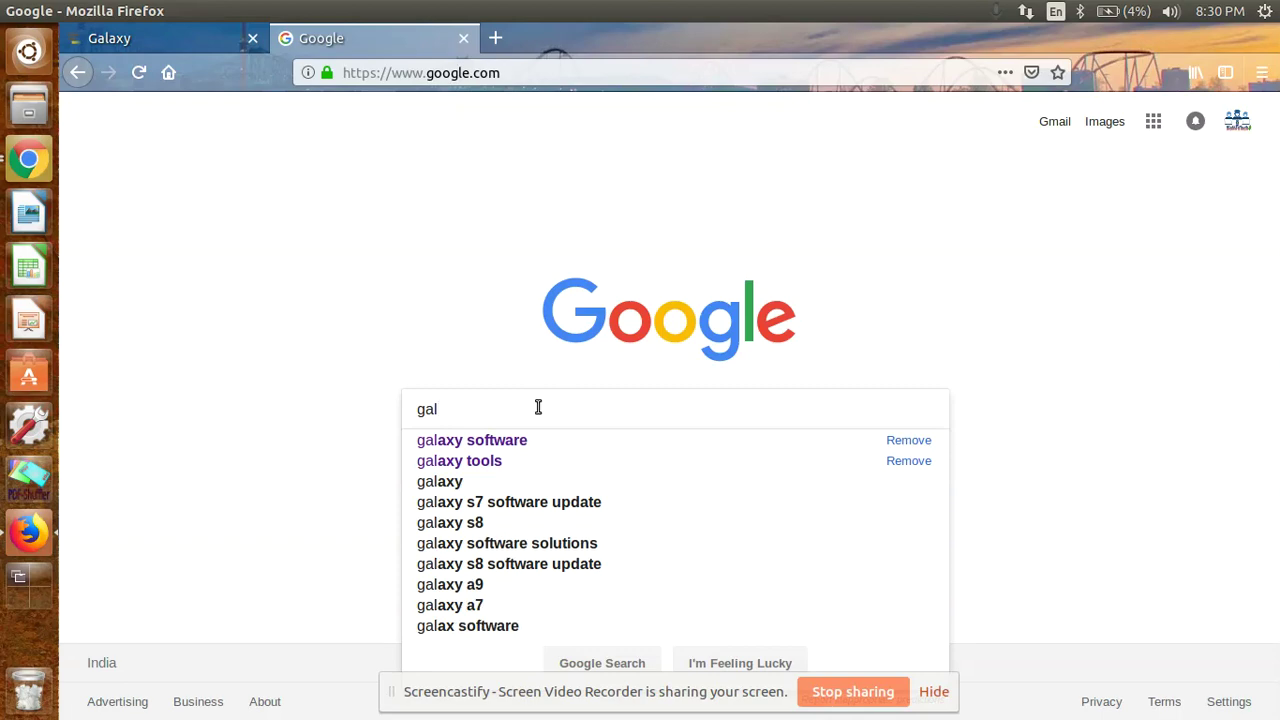
click(508, 440)
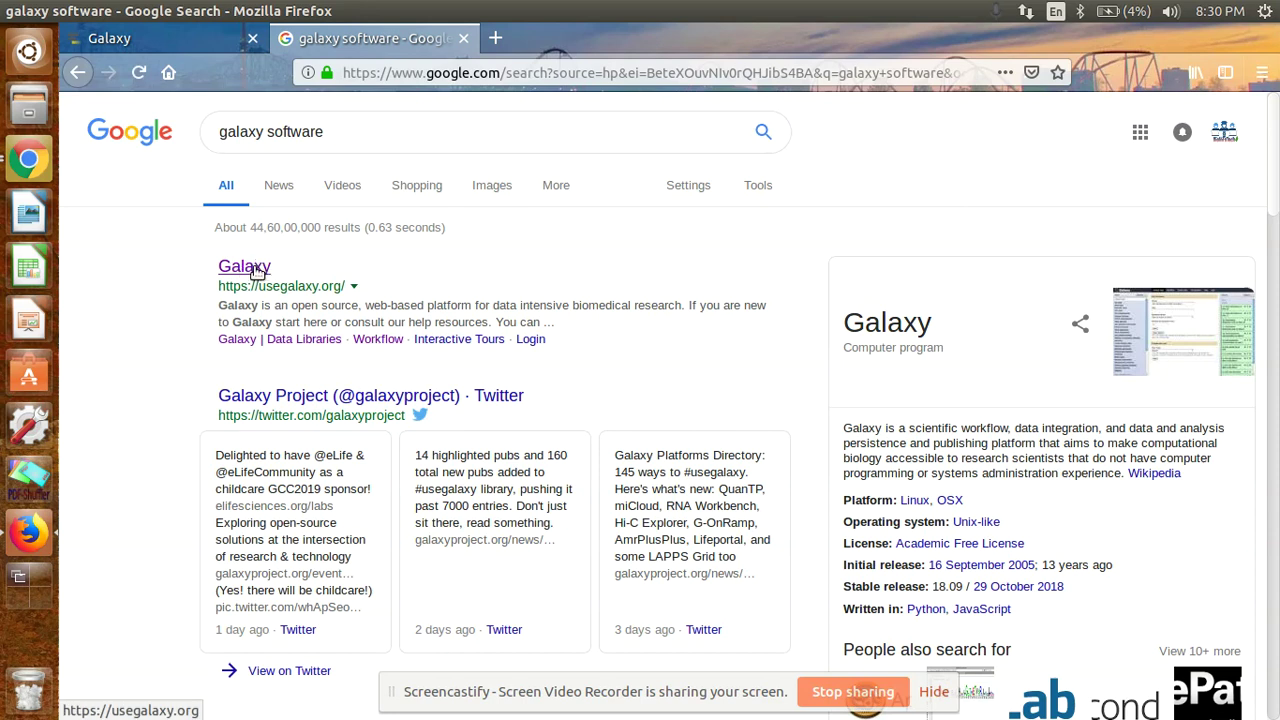
click(256, 272)
click(250, 270)
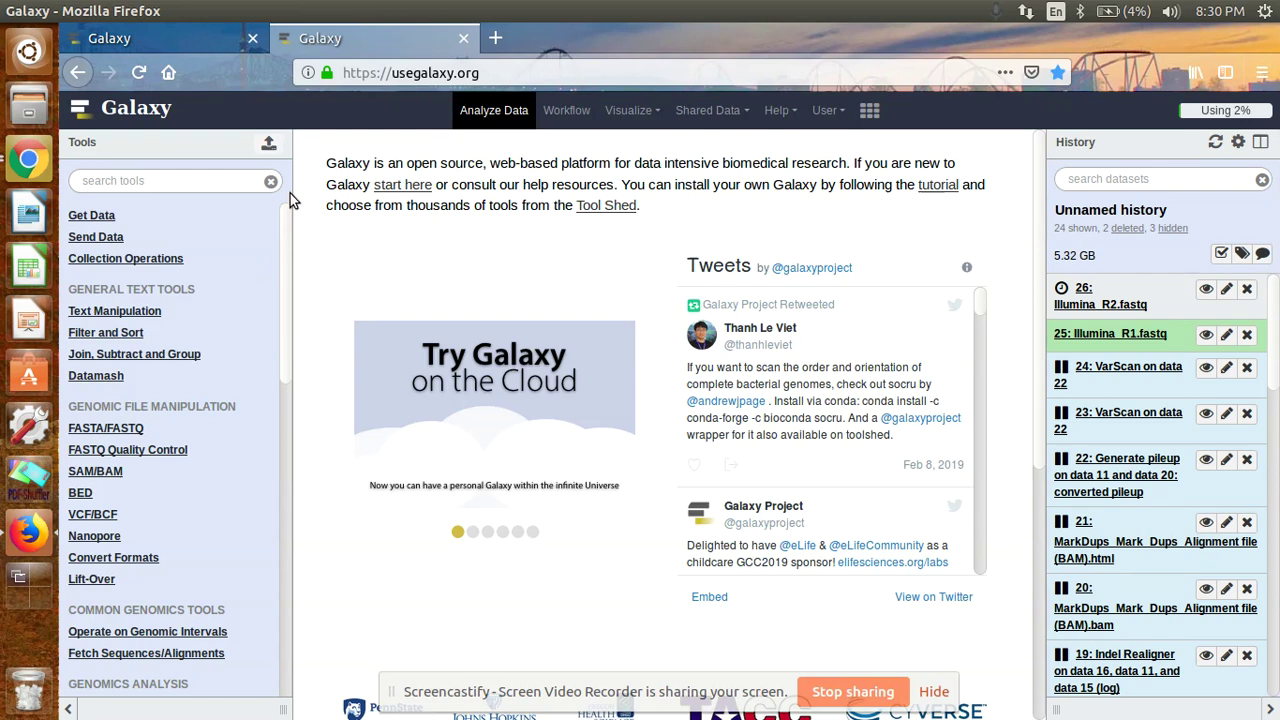
Choose Illumina_R1.fastq and Illumina_R2.fastq from test_data as local files to upload
click(269, 147)
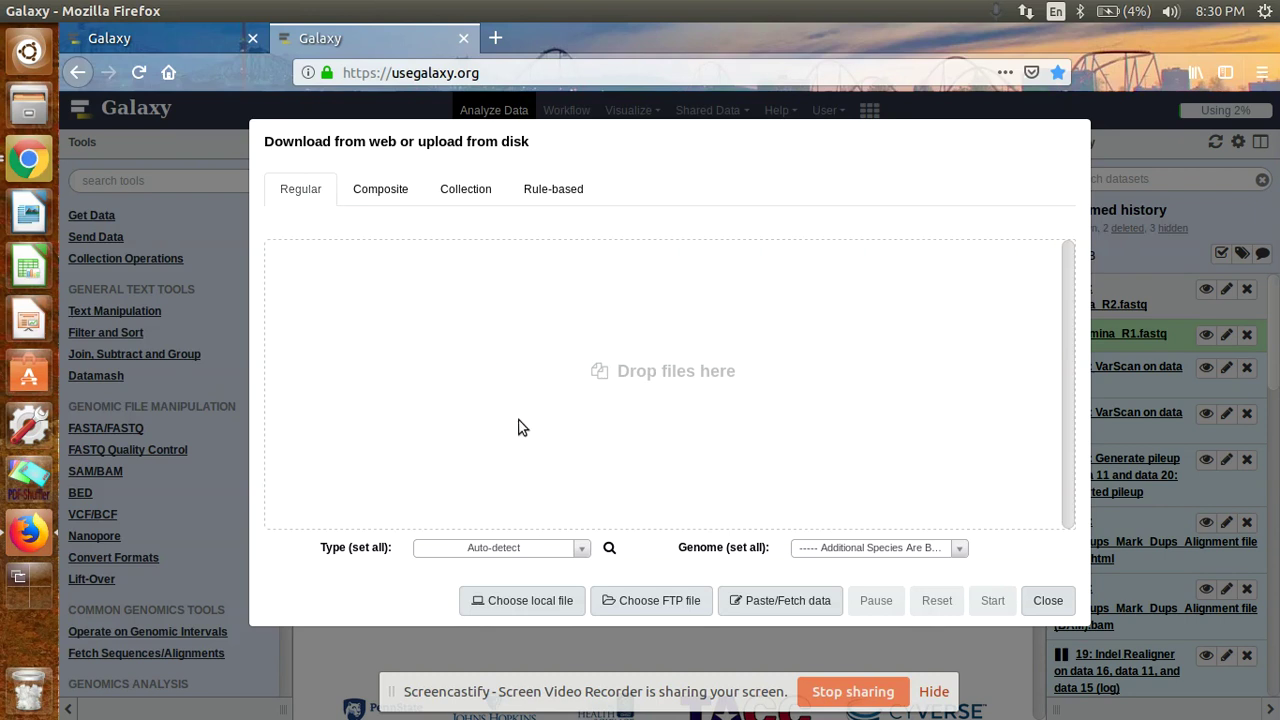
click(528, 605)
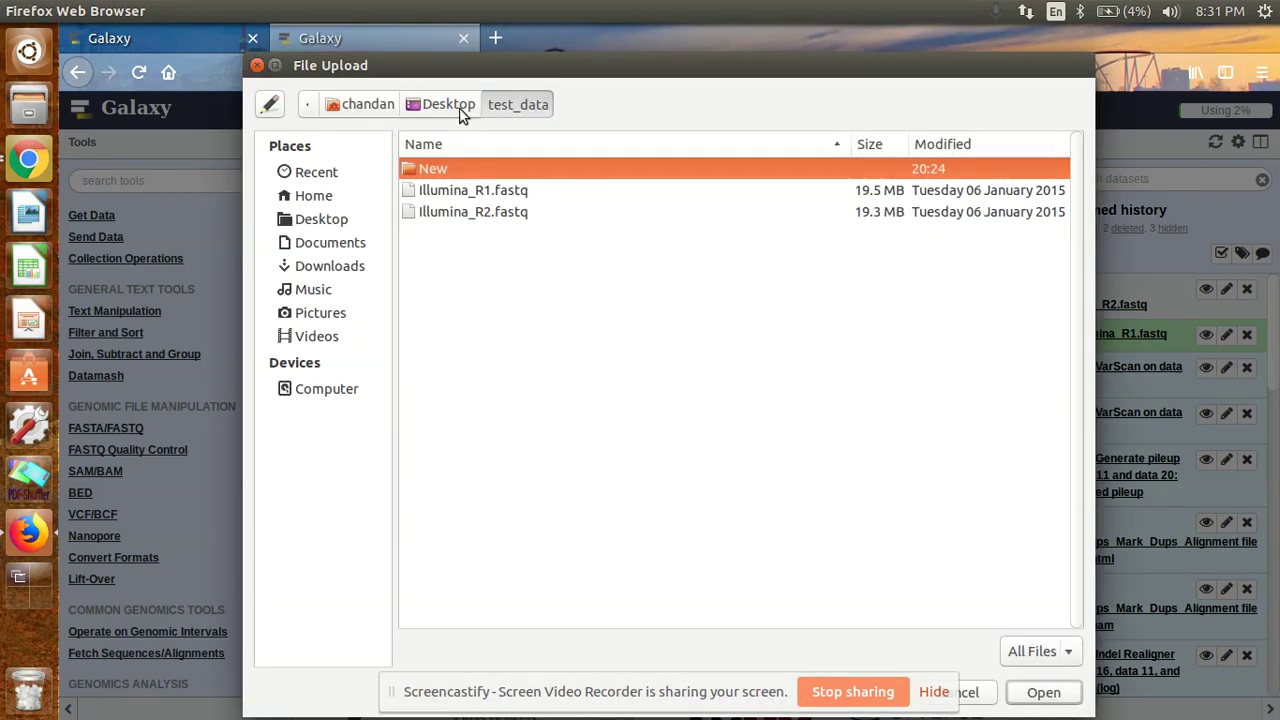
ctrl+click(508, 196)
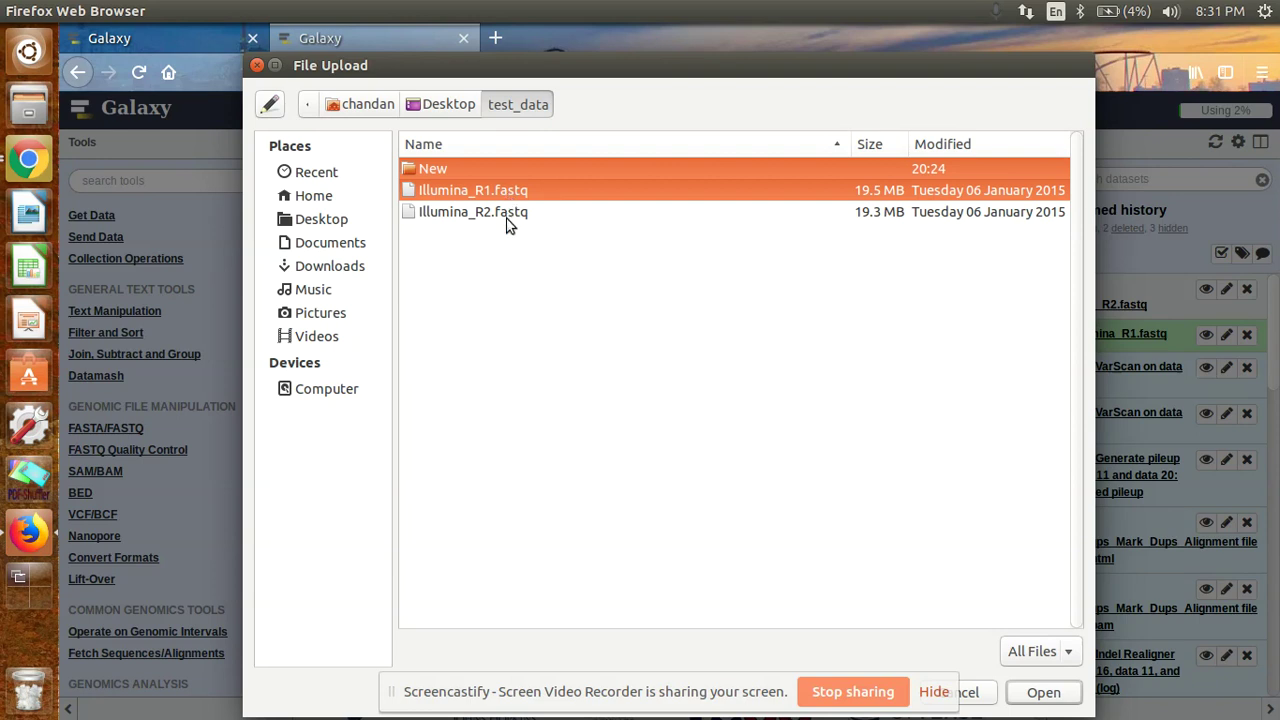
click(516, 179)
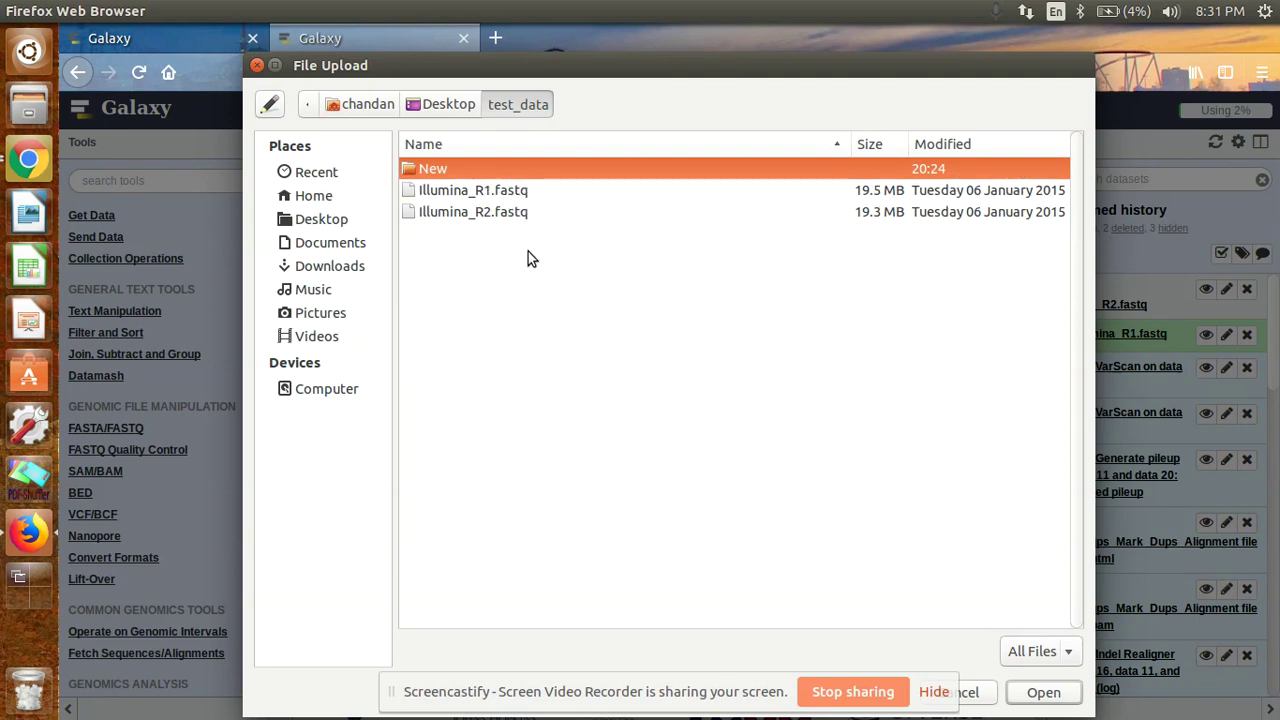
click(497, 196)
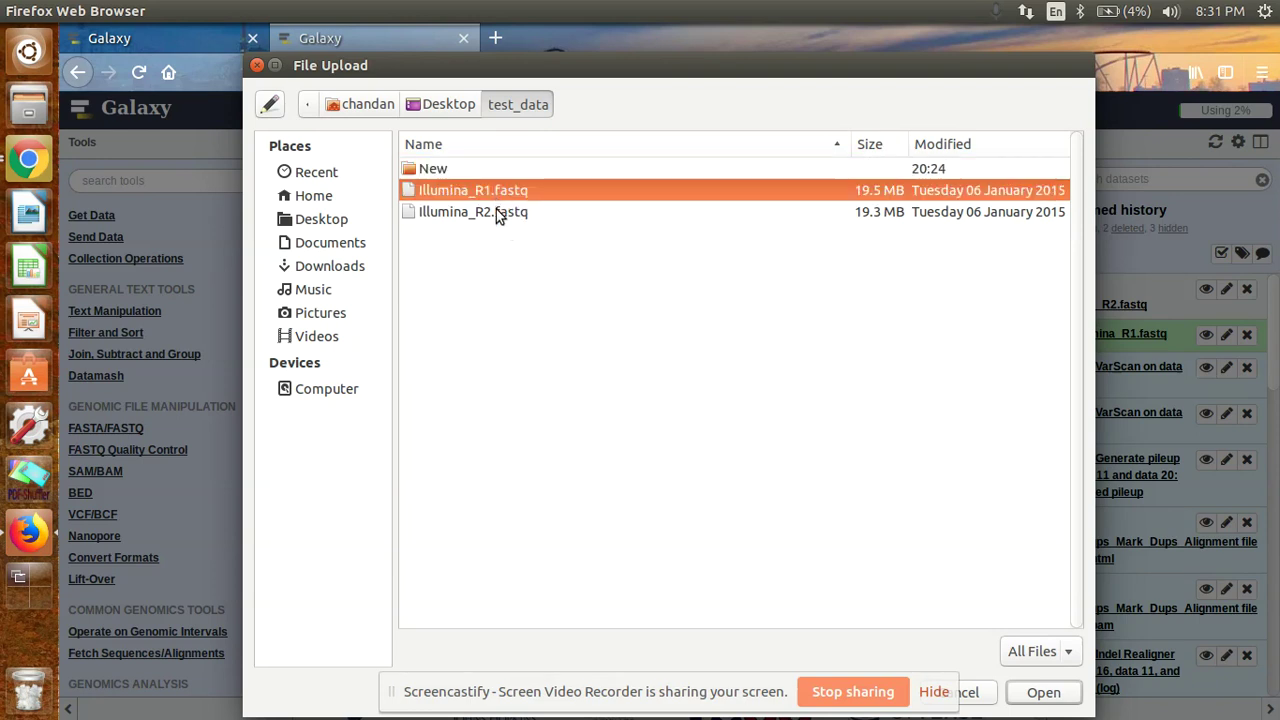
shift+click(498, 214)
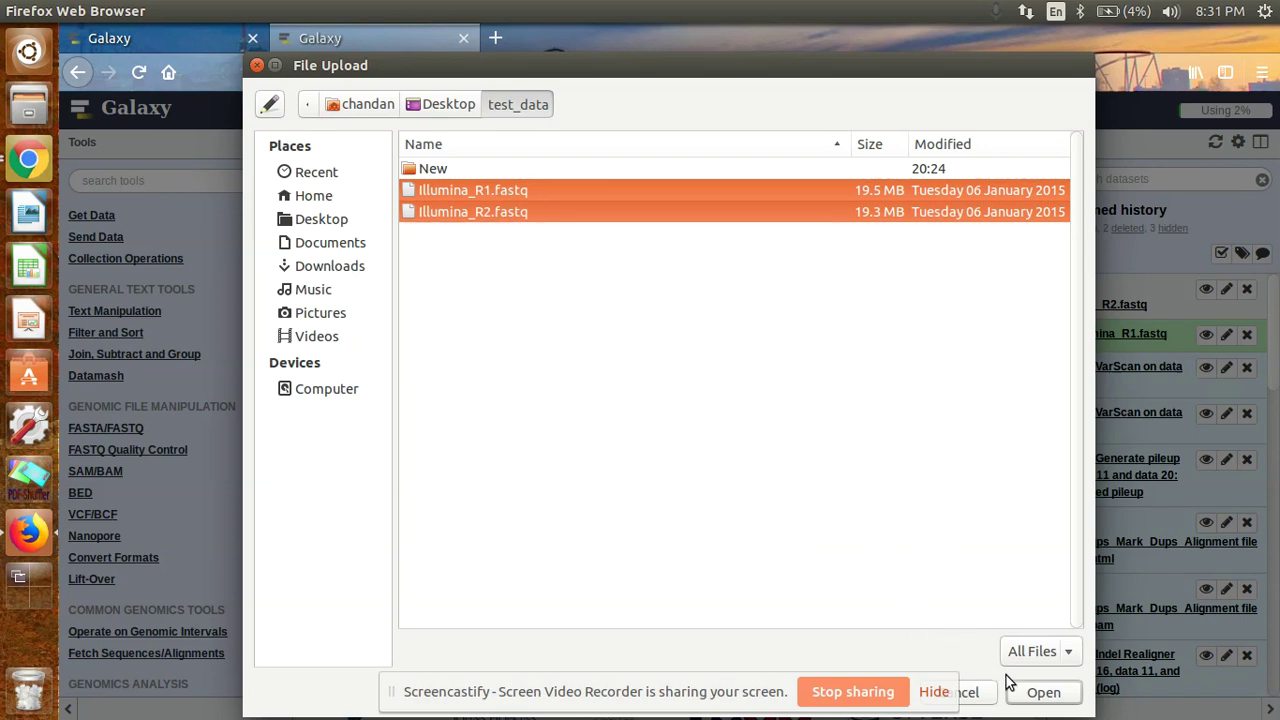
click(1043, 692)
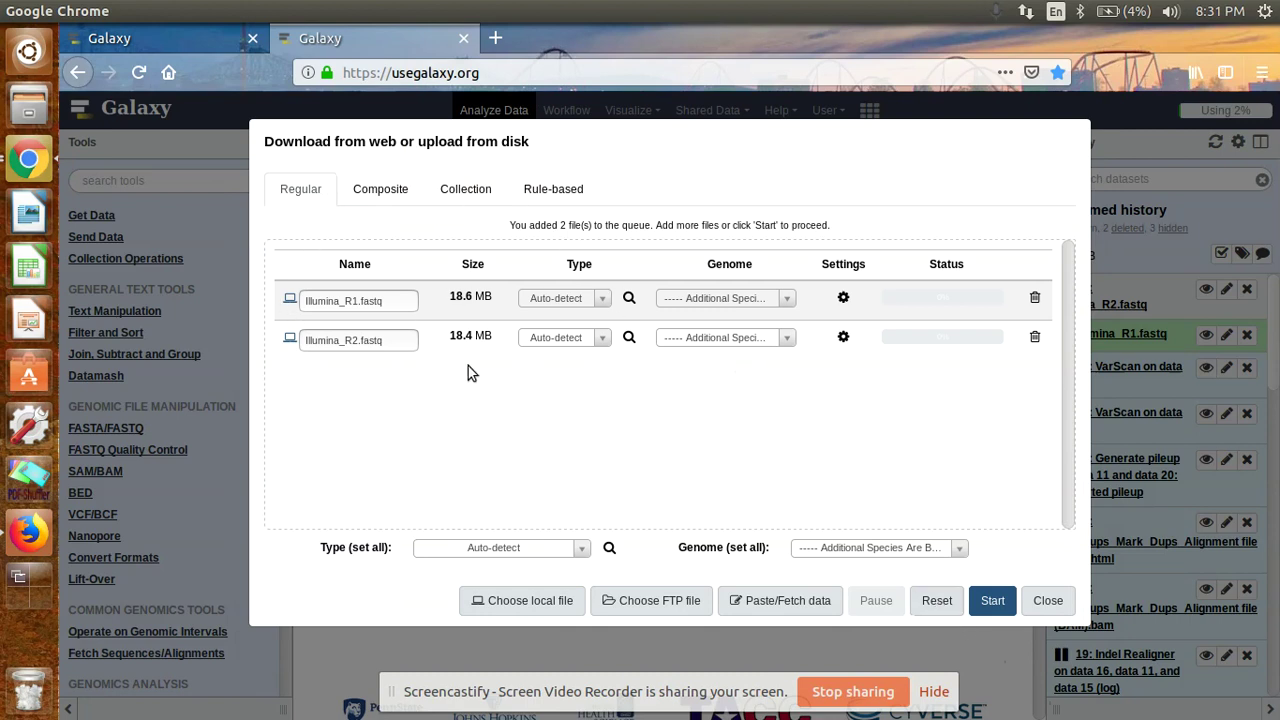
Start uploading both fastq files and close the upload window
click(993, 601)
click(993, 601)
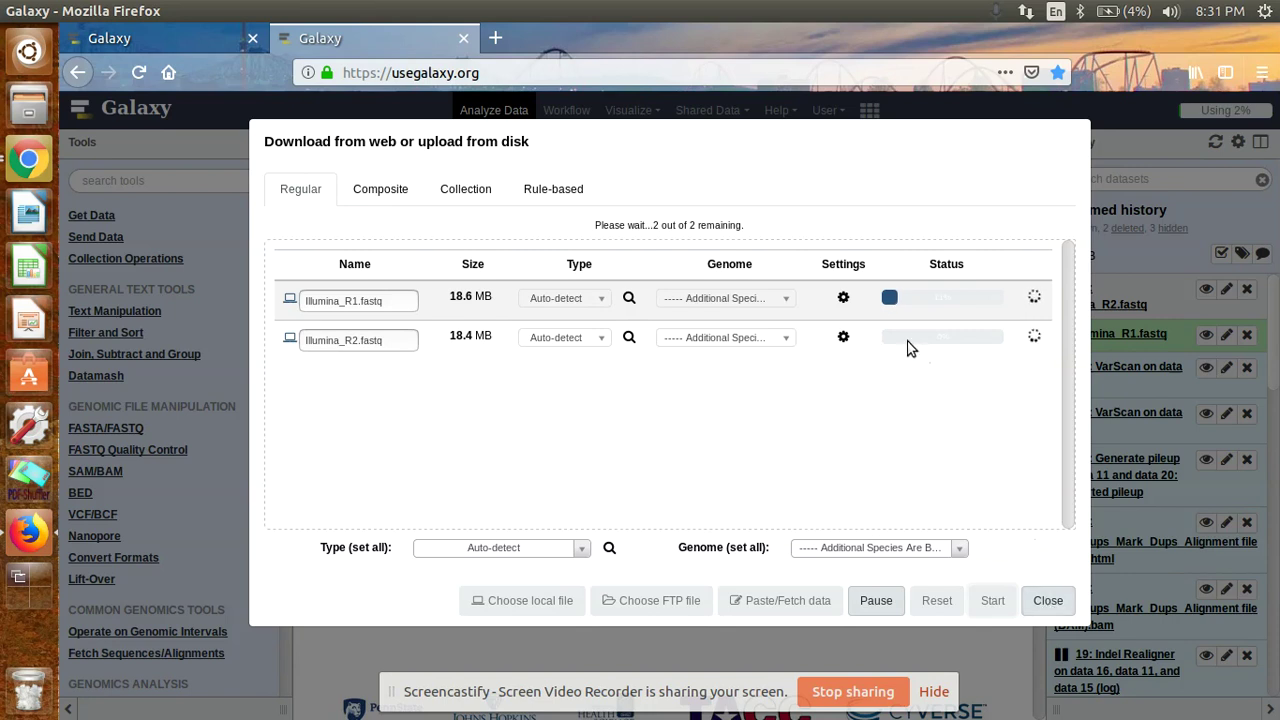
click(1048, 601)
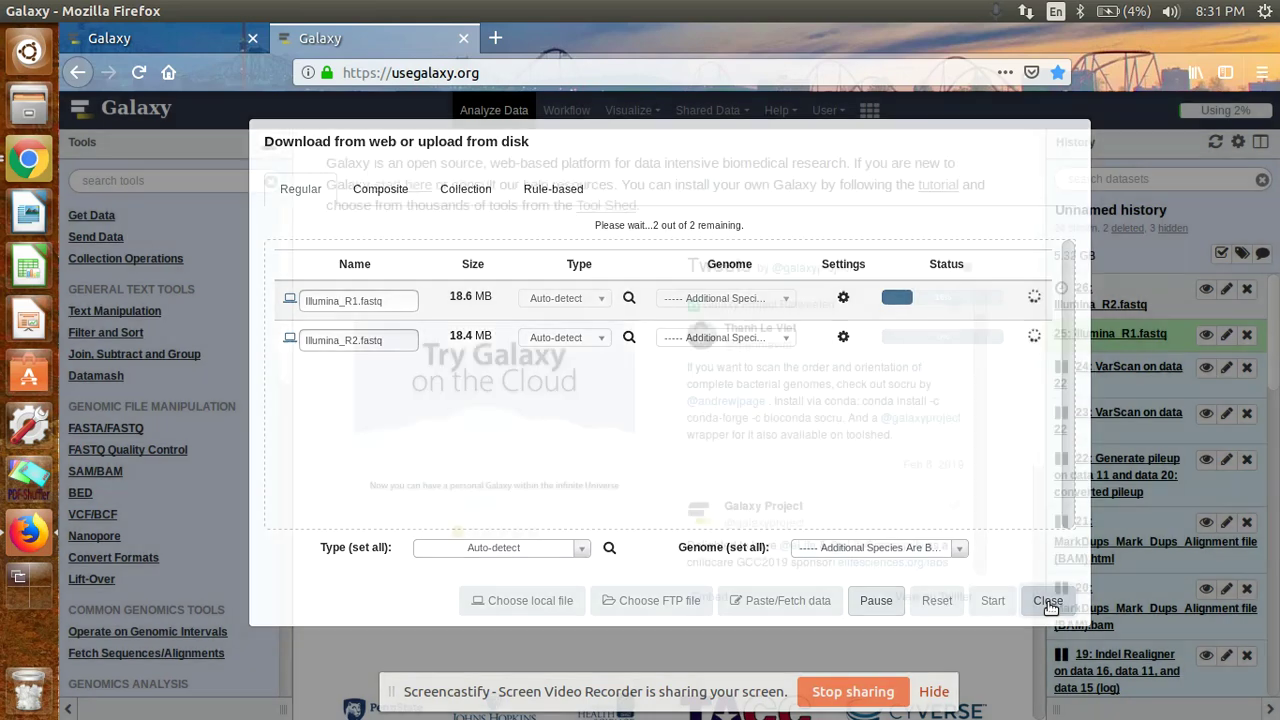
Close the second Galaxy tab, confirming Leave Page
click(463, 39)
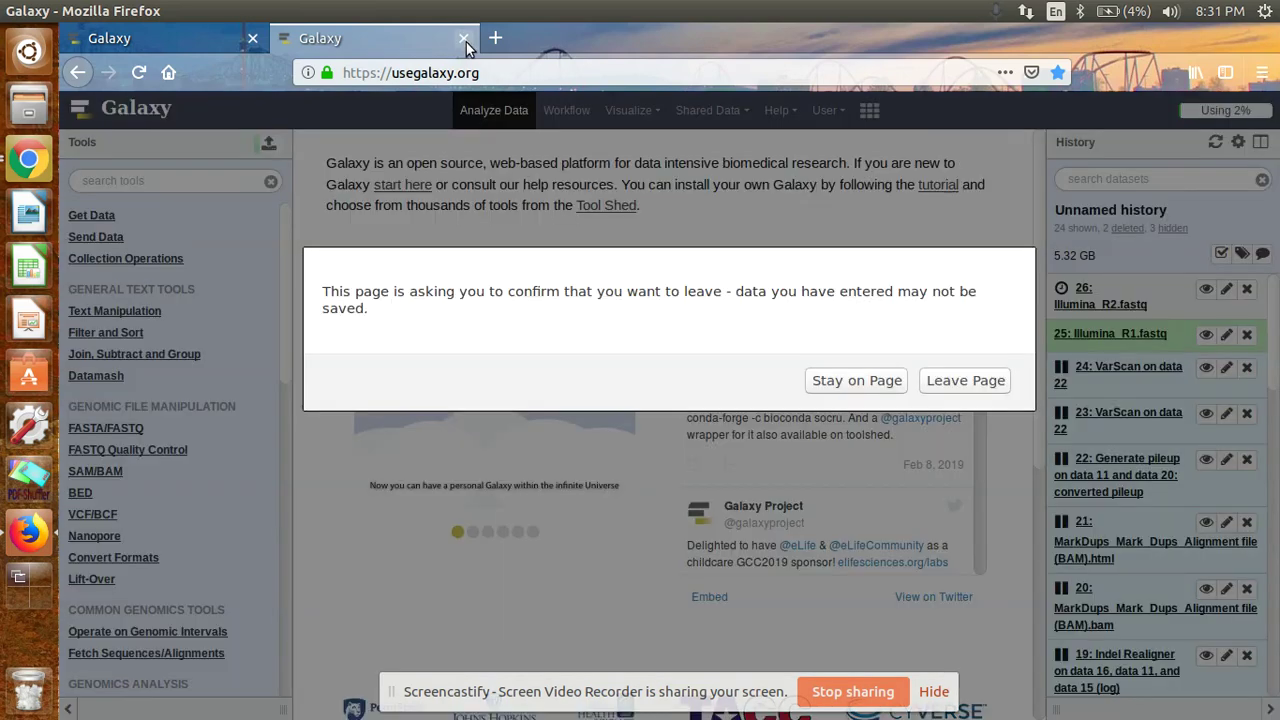
click(958, 382)
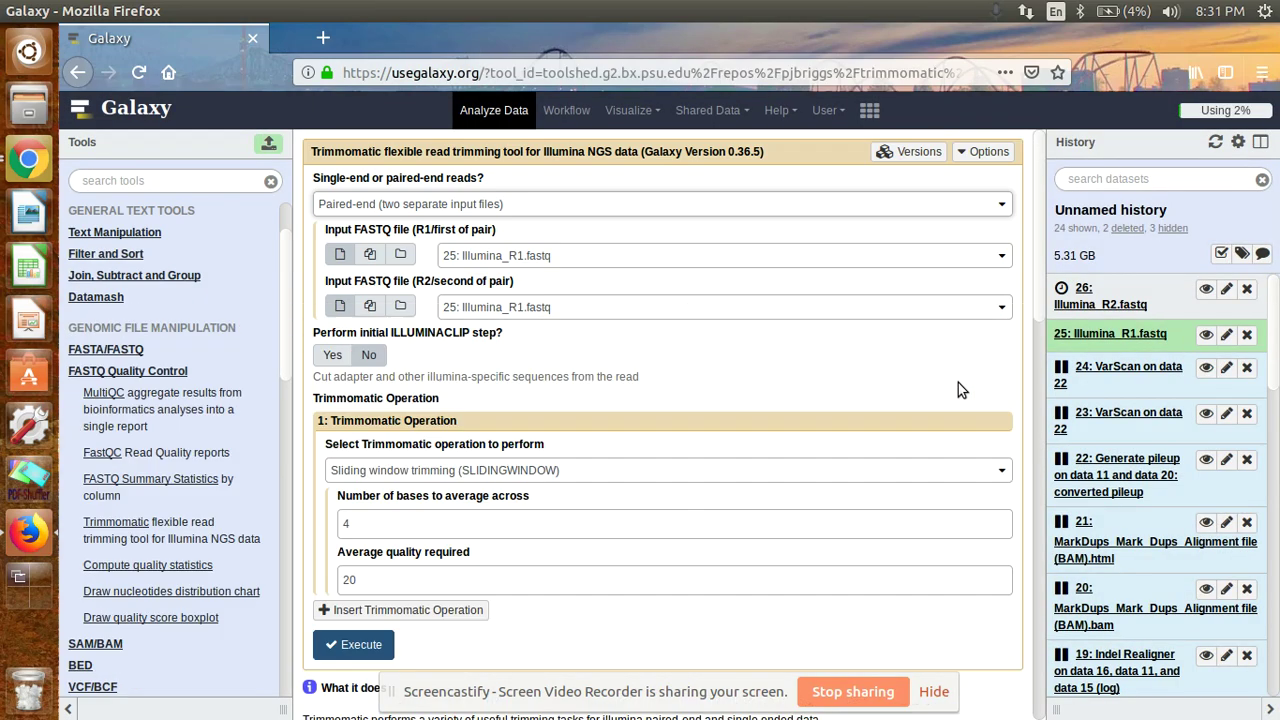
scroll(212, 243, up, 2)
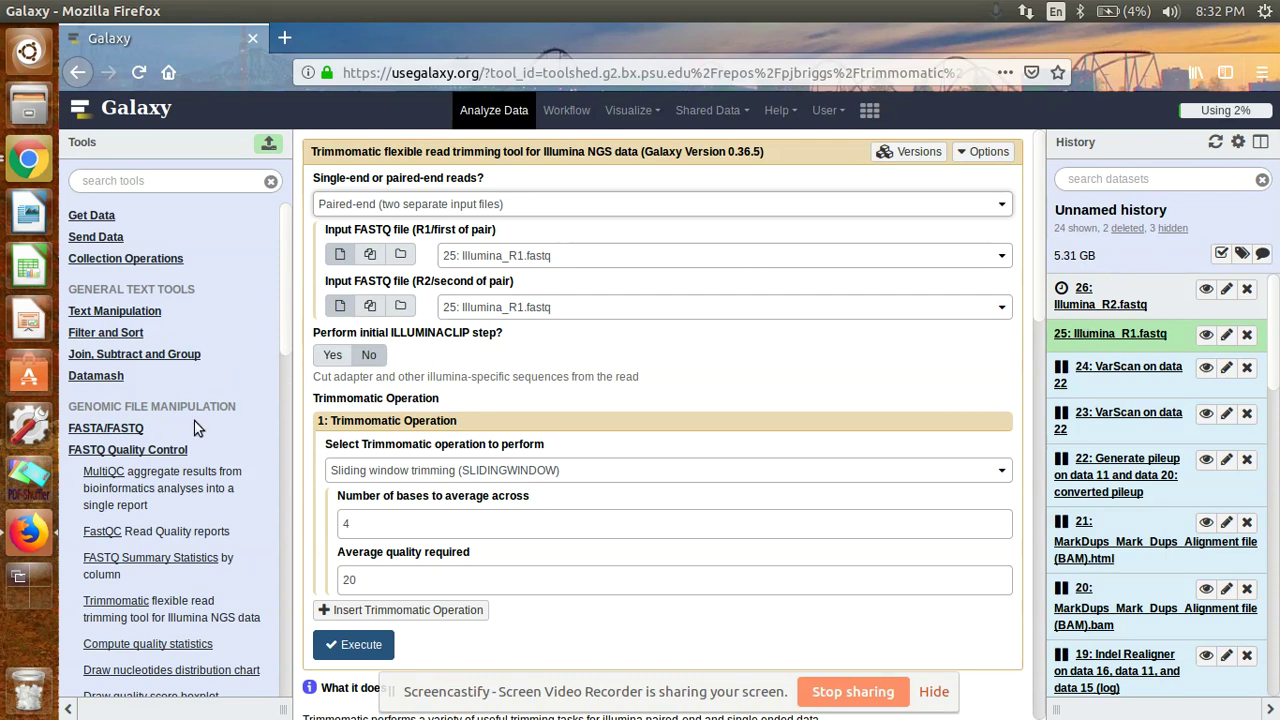
Expand the FASTQ Quality Control group in the Tools panel
click(175, 450)
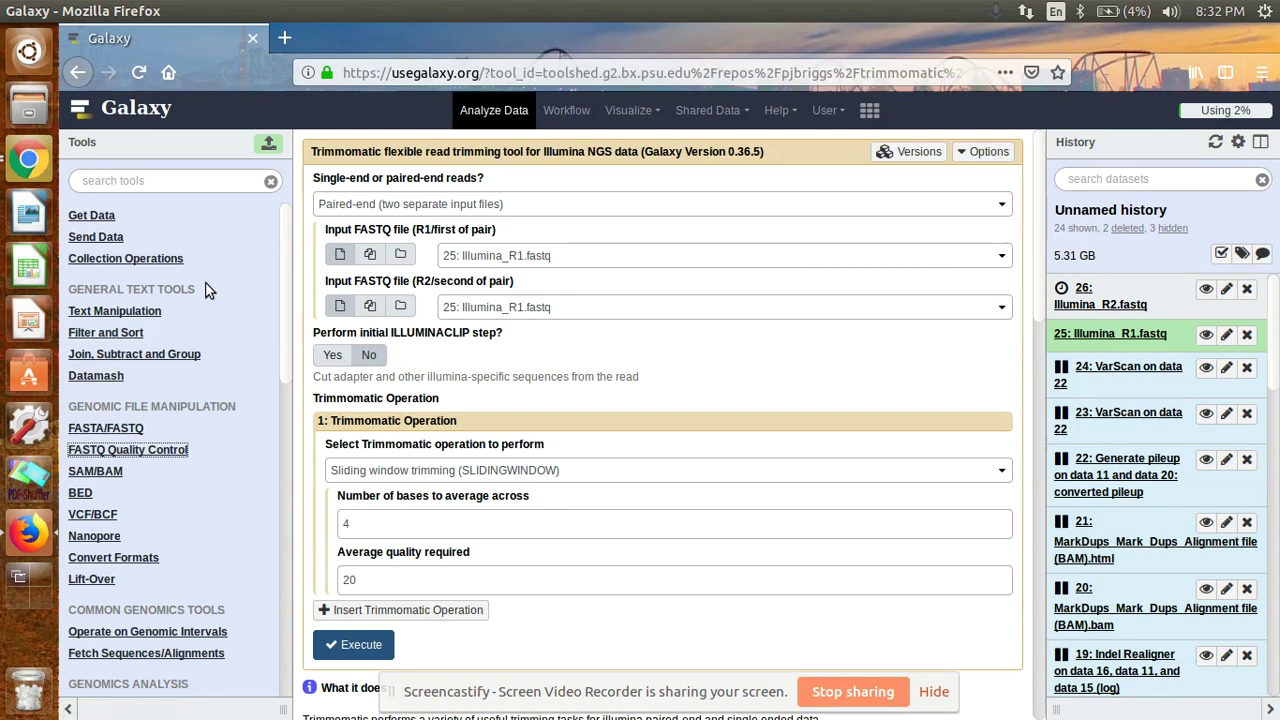
scroll(212, 305, down, 8)
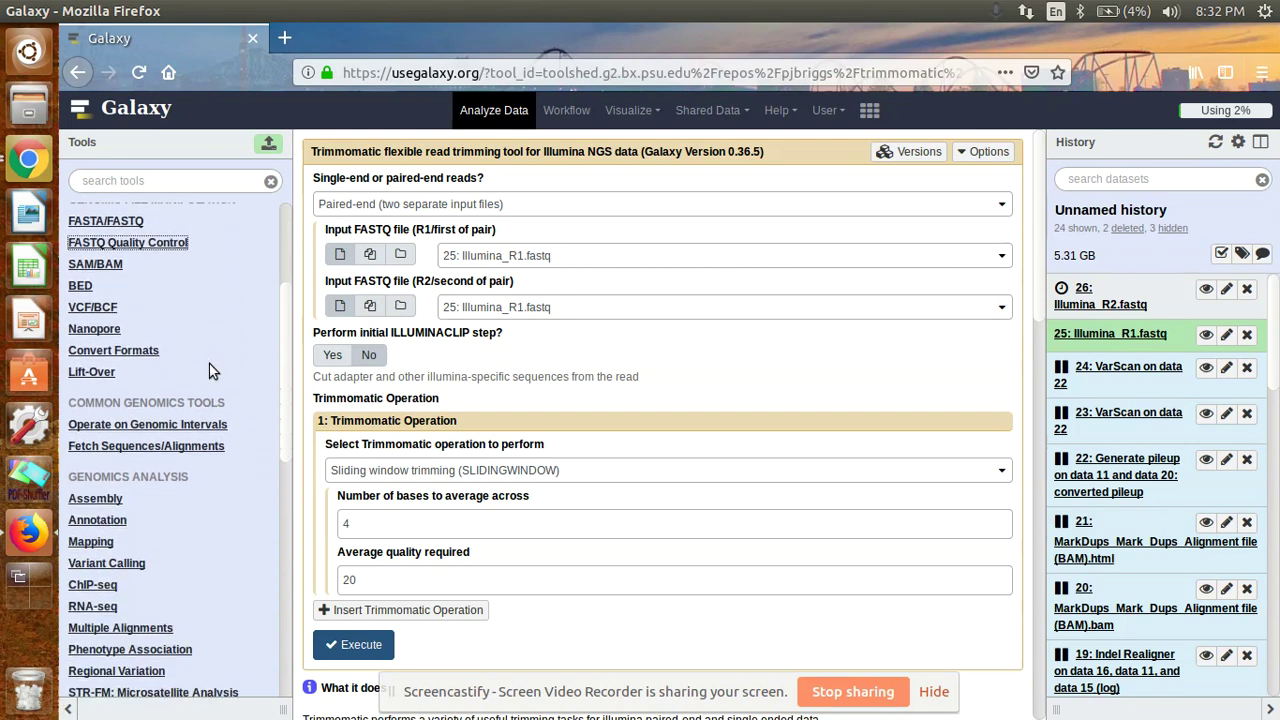
scroll(212, 436, down, 3)
scroll(228, 472, up, 5)
scroll(232, 466, up, 4)
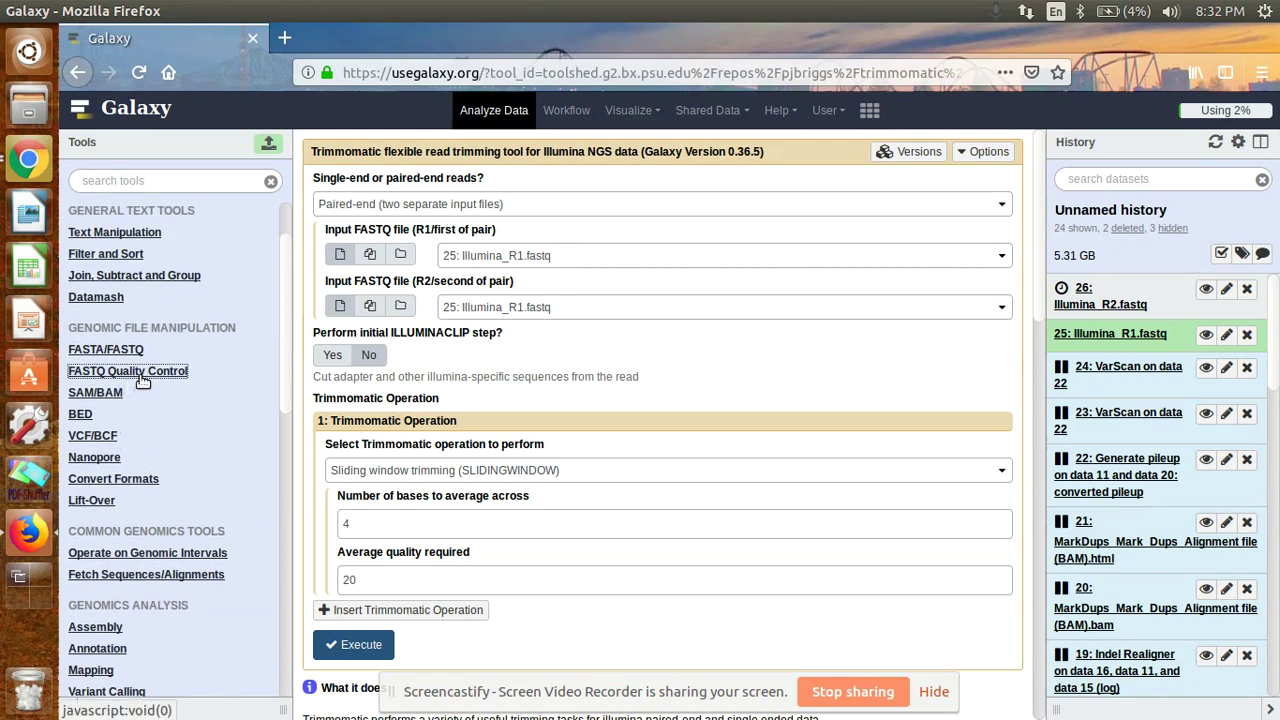
click(141, 374)
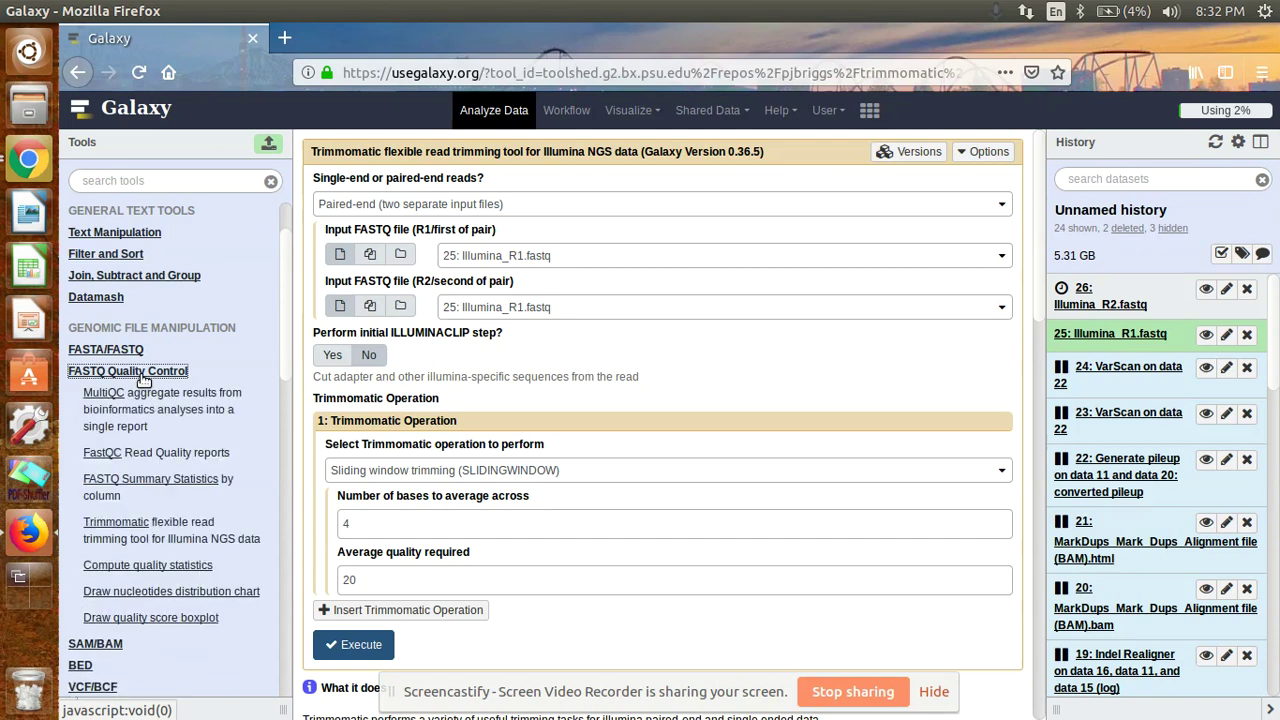
scroll(137, 385, down, 1)
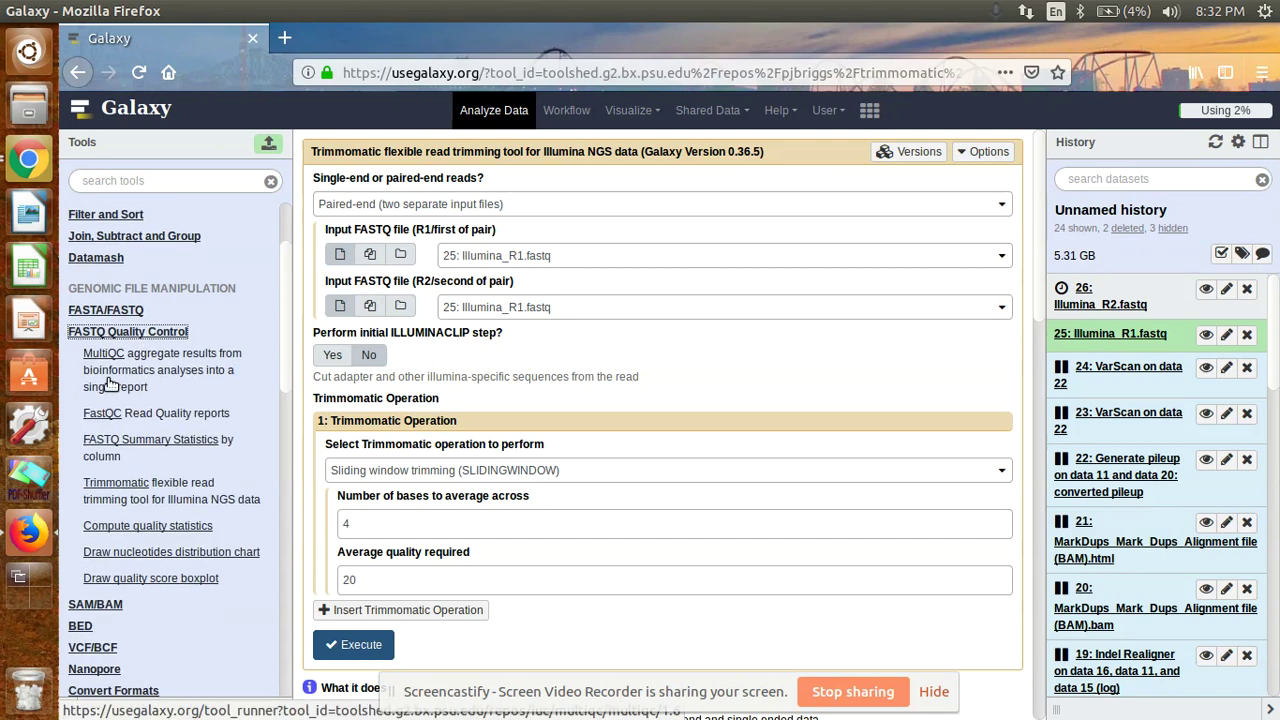
Open Trimmomatic and choose 'Paired-end (two separate input files)' for the reads
click(126, 489)
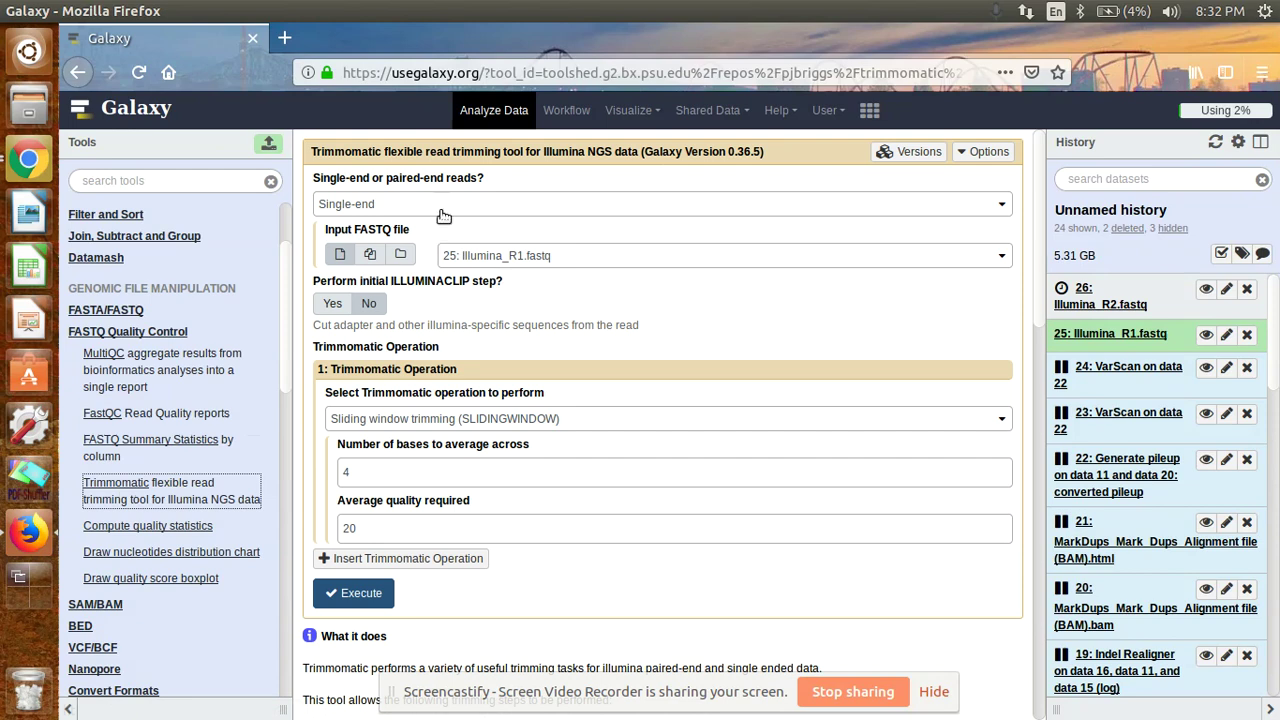
click(582, 206)
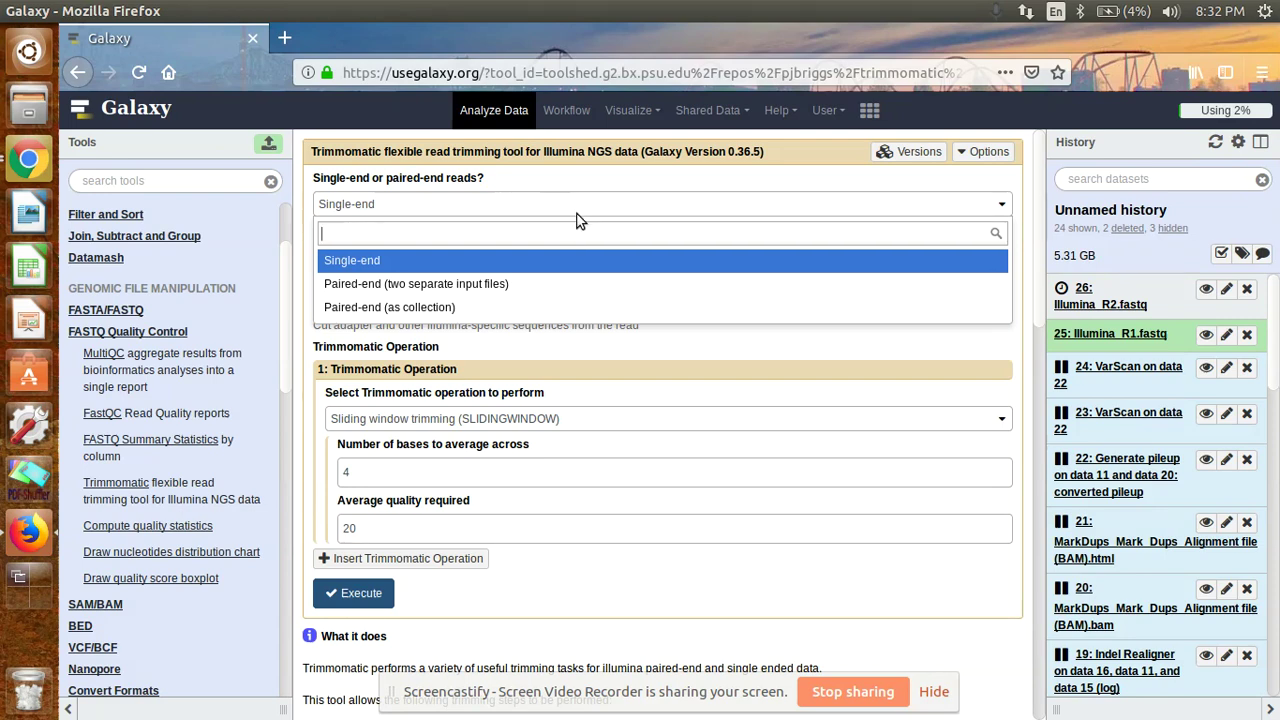
click(535, 289)
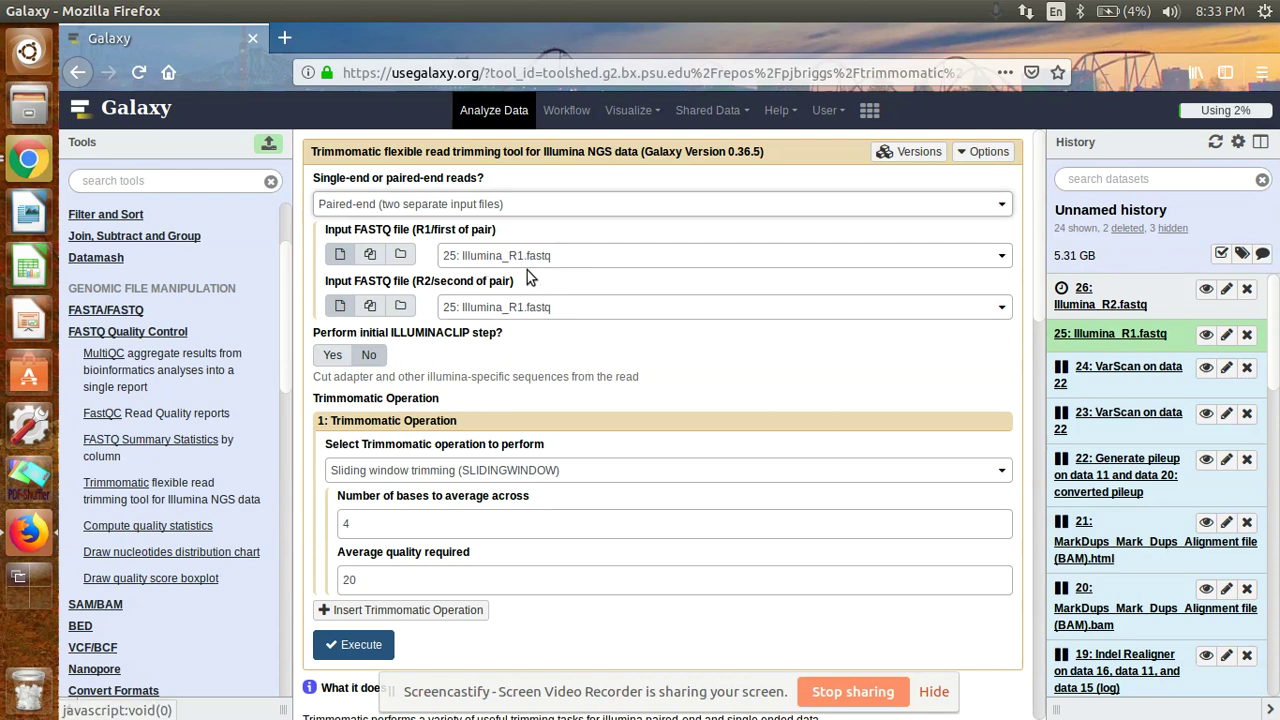
click(529, 309)
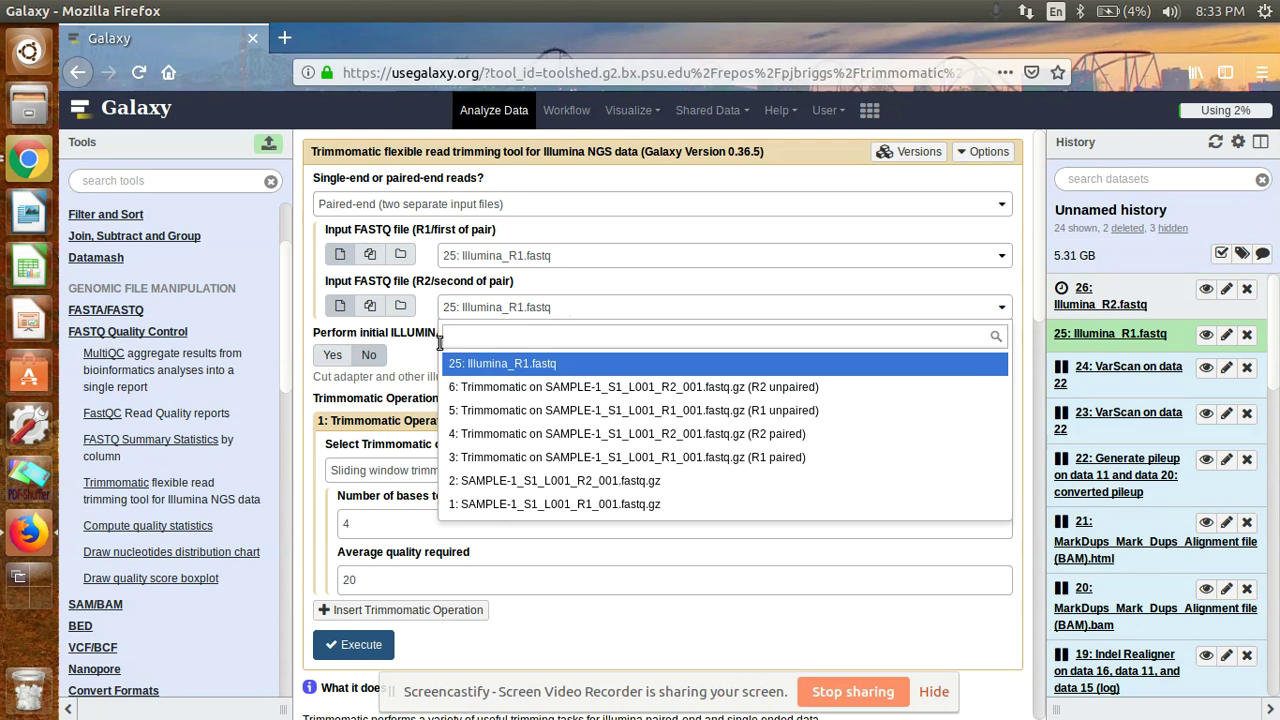
click(30, 160)
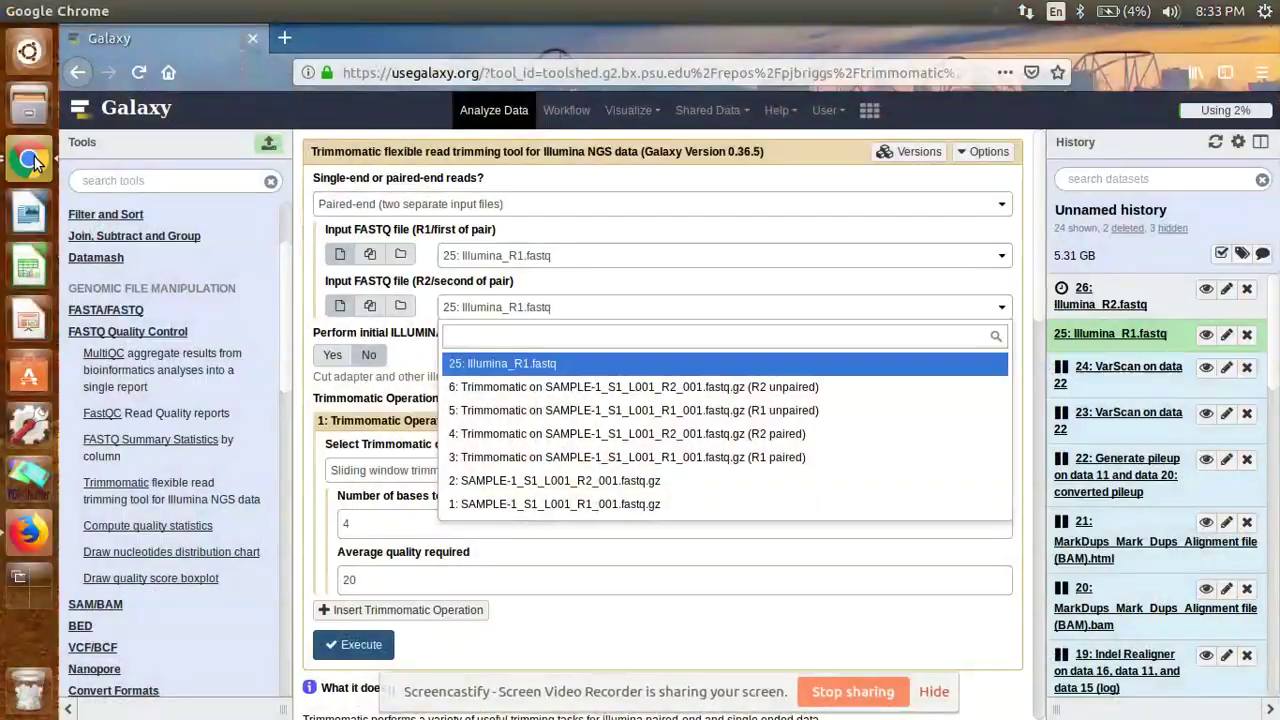
View the Welcome to CIFE login window in Chrome, then return to Galaxy in Firefox
click(33, 160)
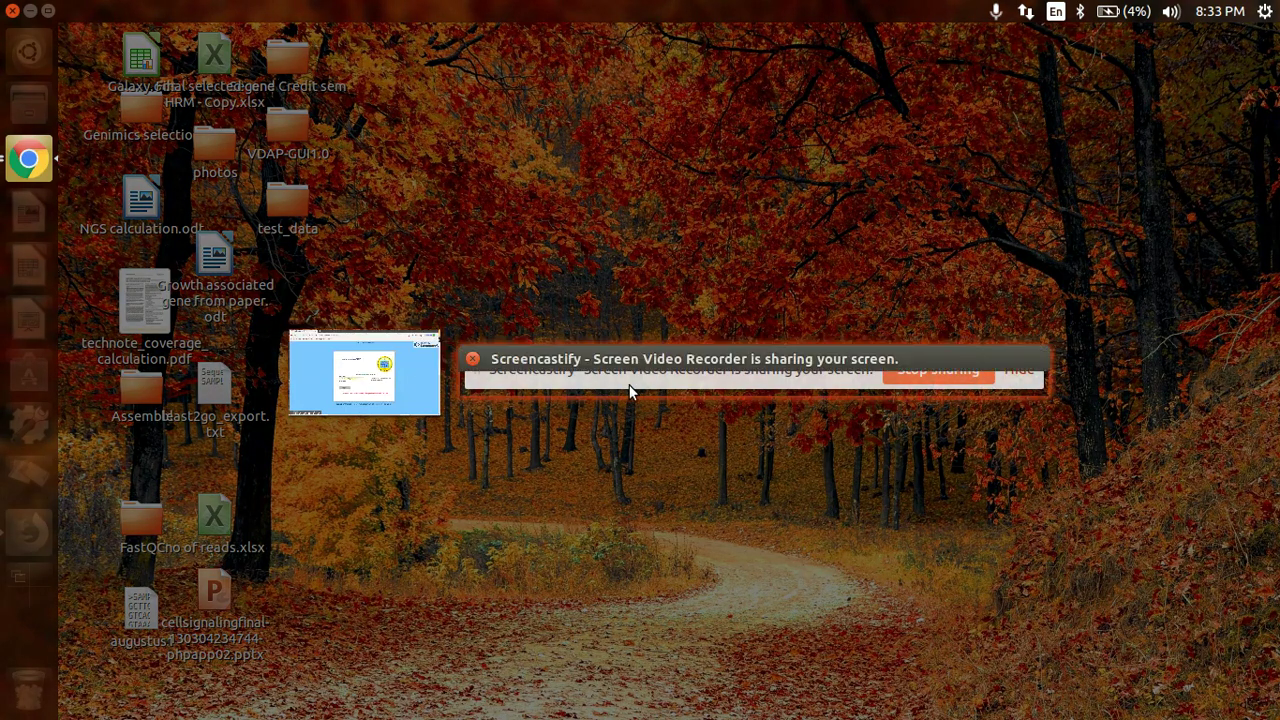
click(560, 375)
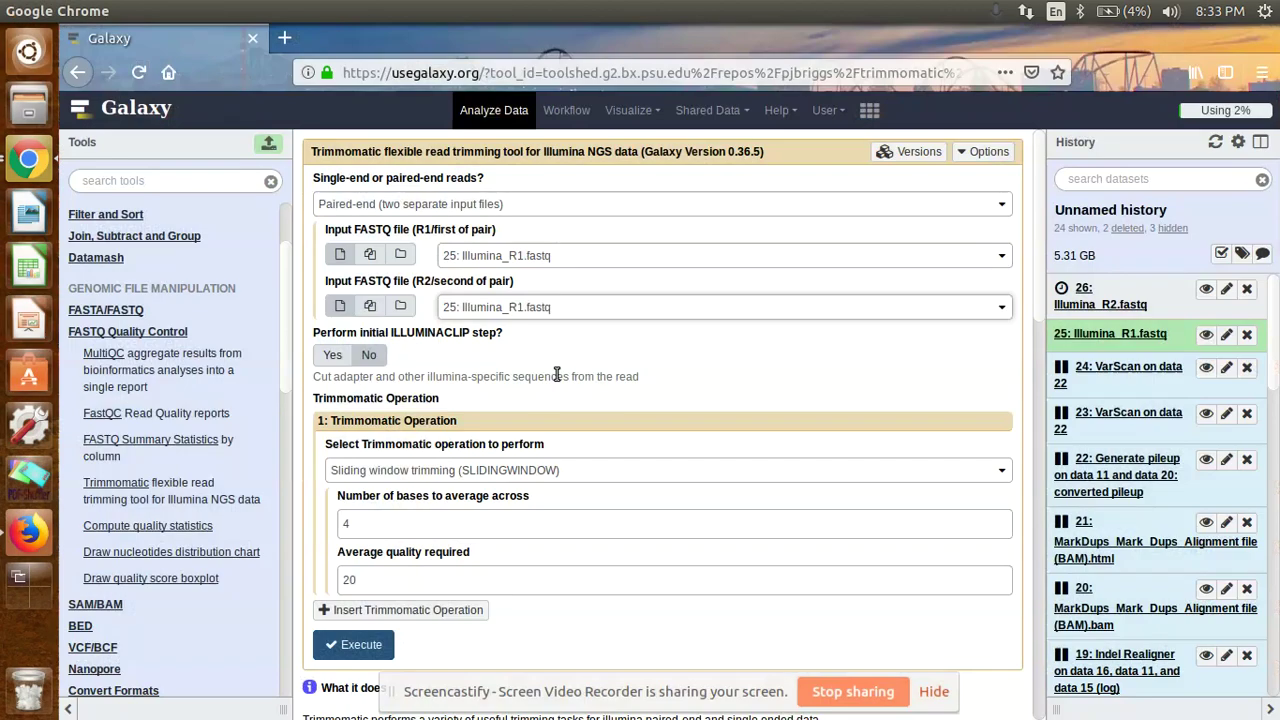
click(40, 160)
click(348, 367)
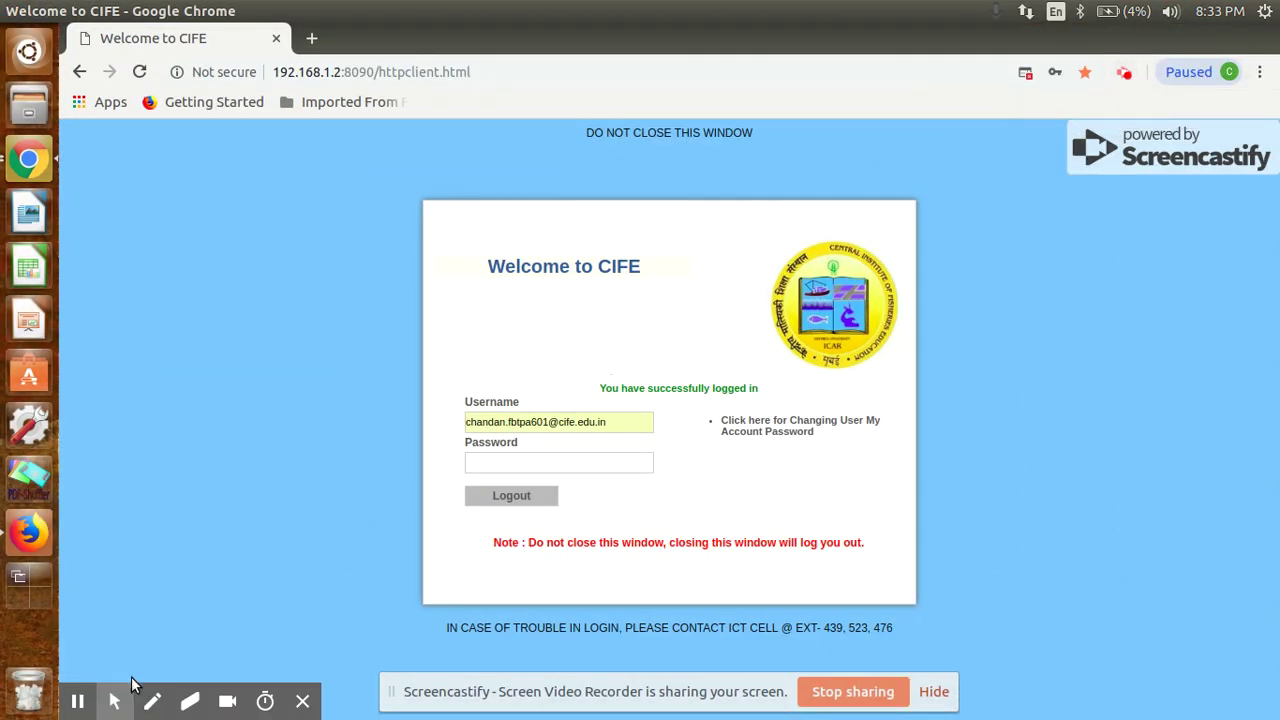
mouse_move(137, 686)
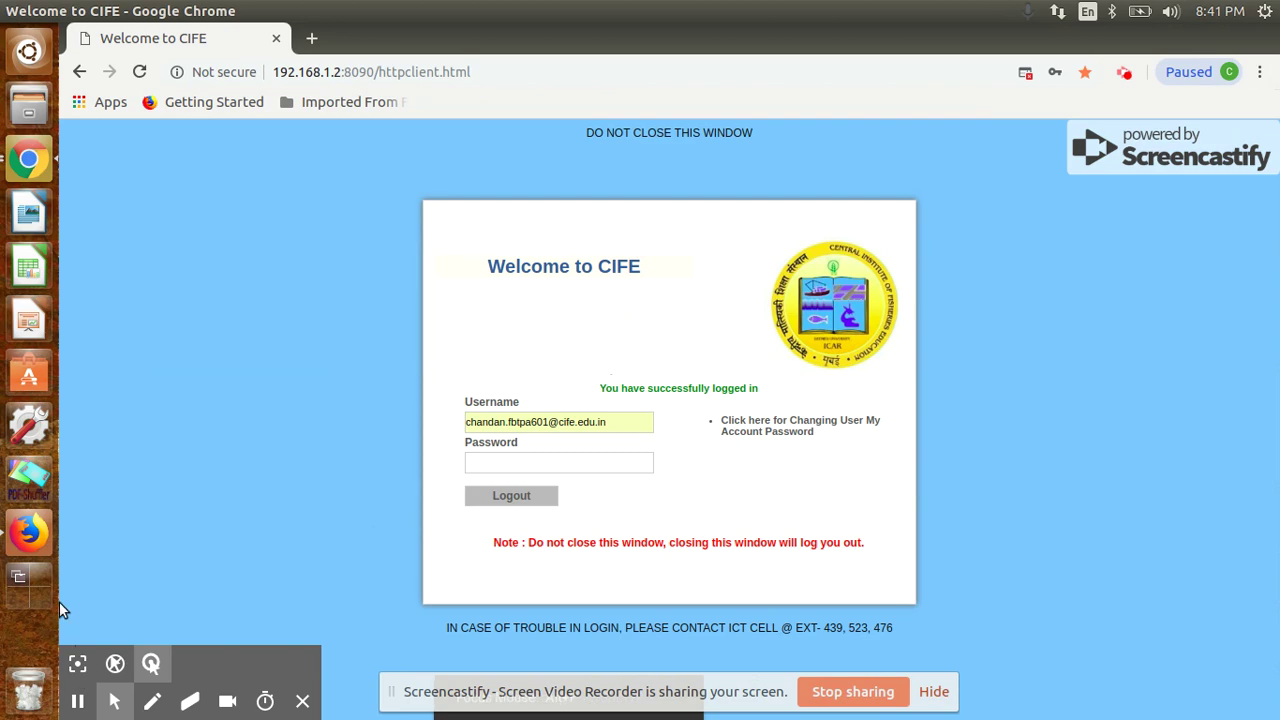
click(37, 535)
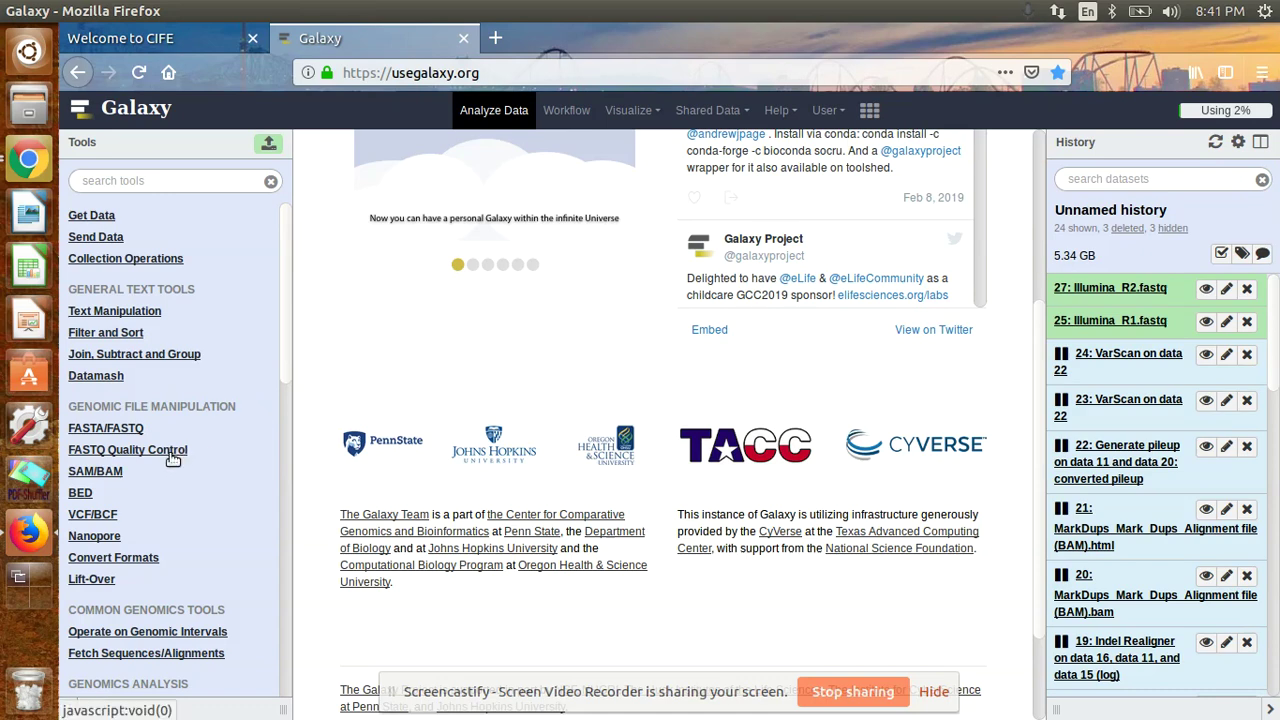
Open Trimmomatic from FASTQ Quality Control and choose 'Paired-end (two separate input files)'
click(128, 452)
scroll(227, 419, down, 1)
scroll(227, 419, down, 3)
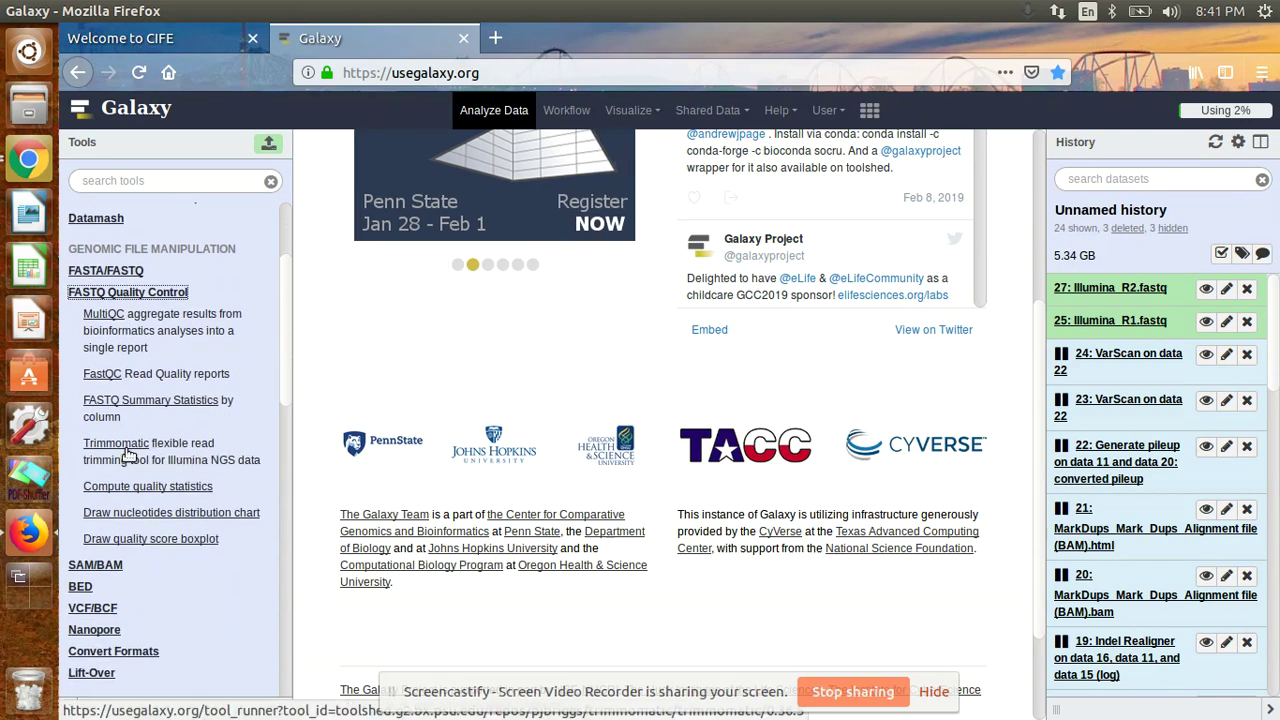
click(116, 443)
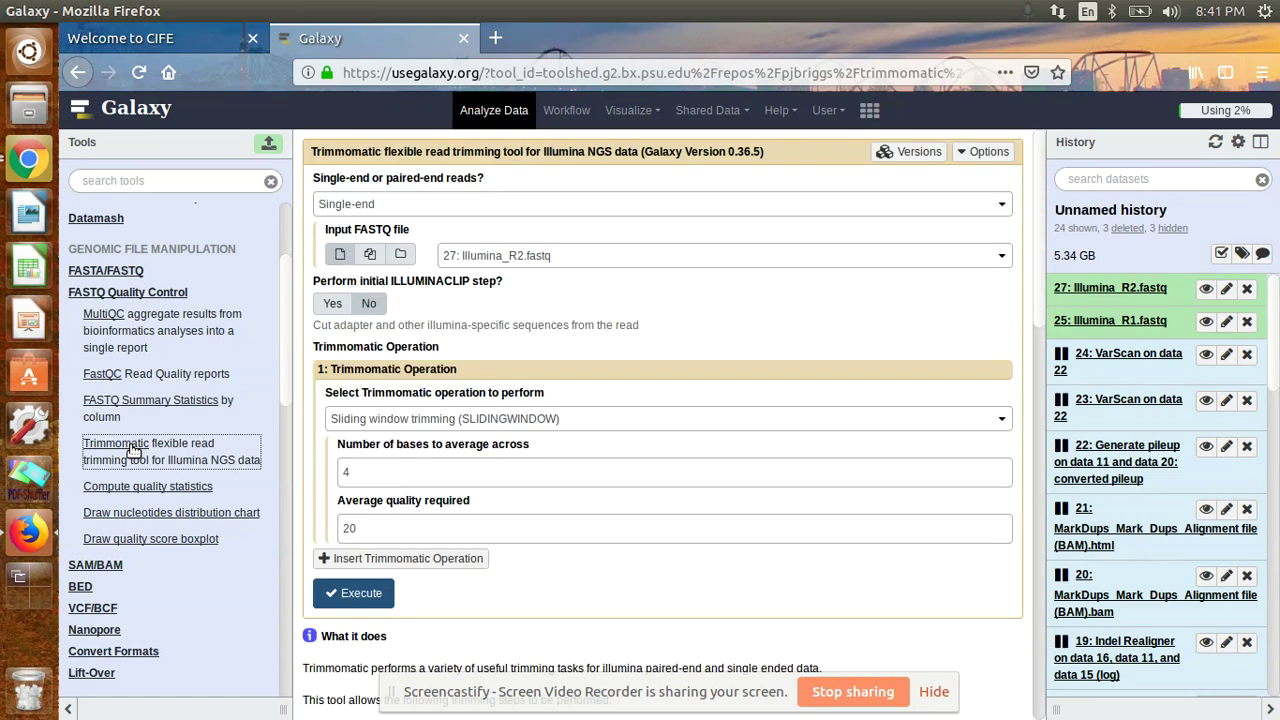
click(644, 212)
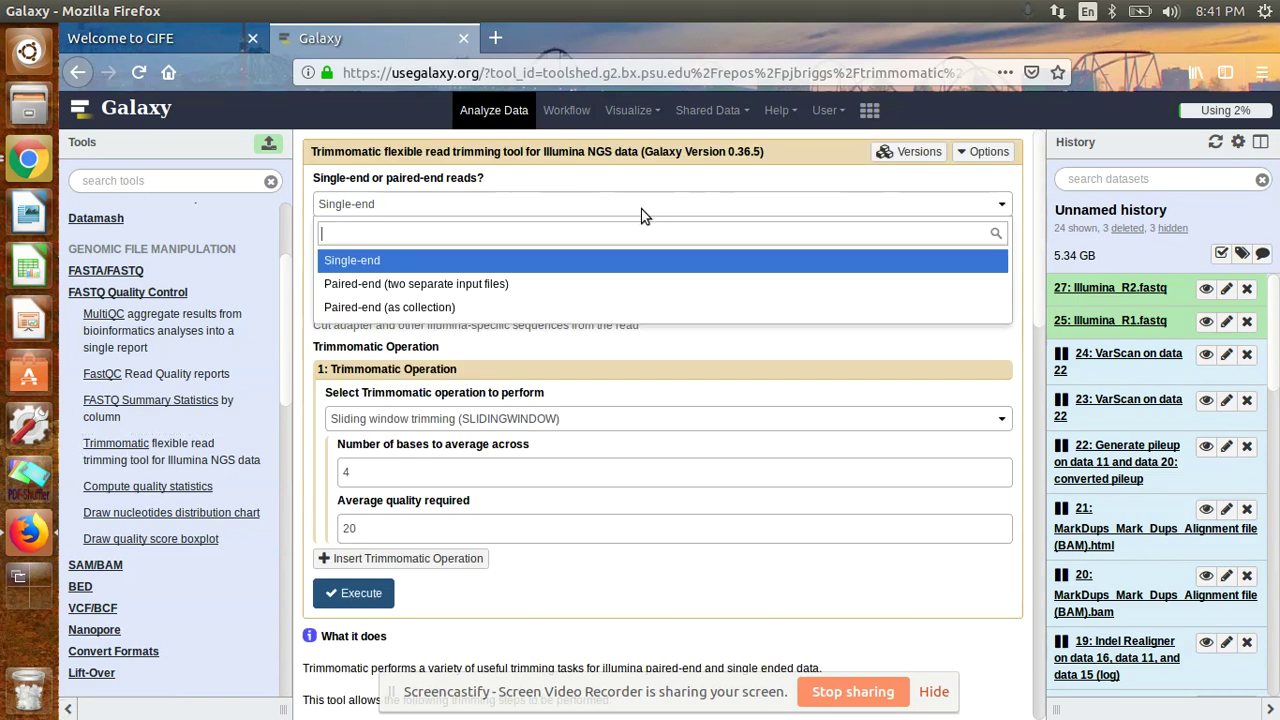
click(622, 286)
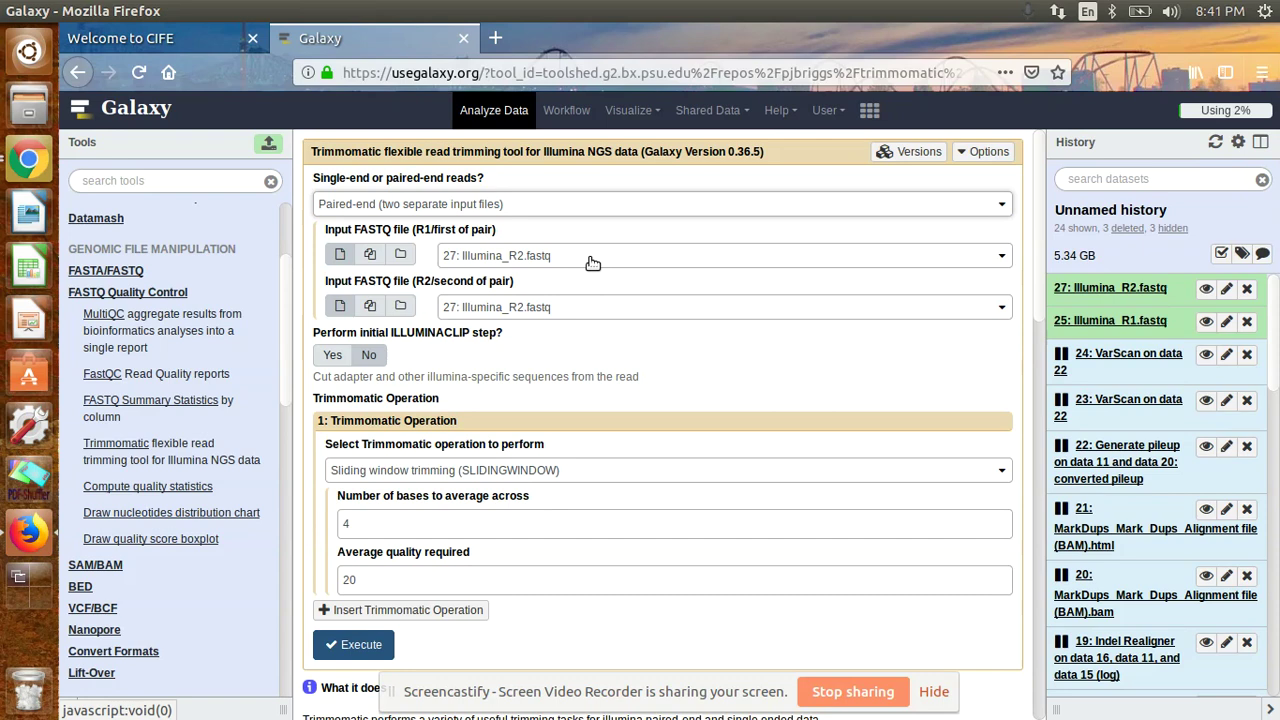
Set R1 to 25: Illumina_R1.fastq and R2 to 27: Illumina_R2.fastq, then view the trimming operations list
click(594, 261)
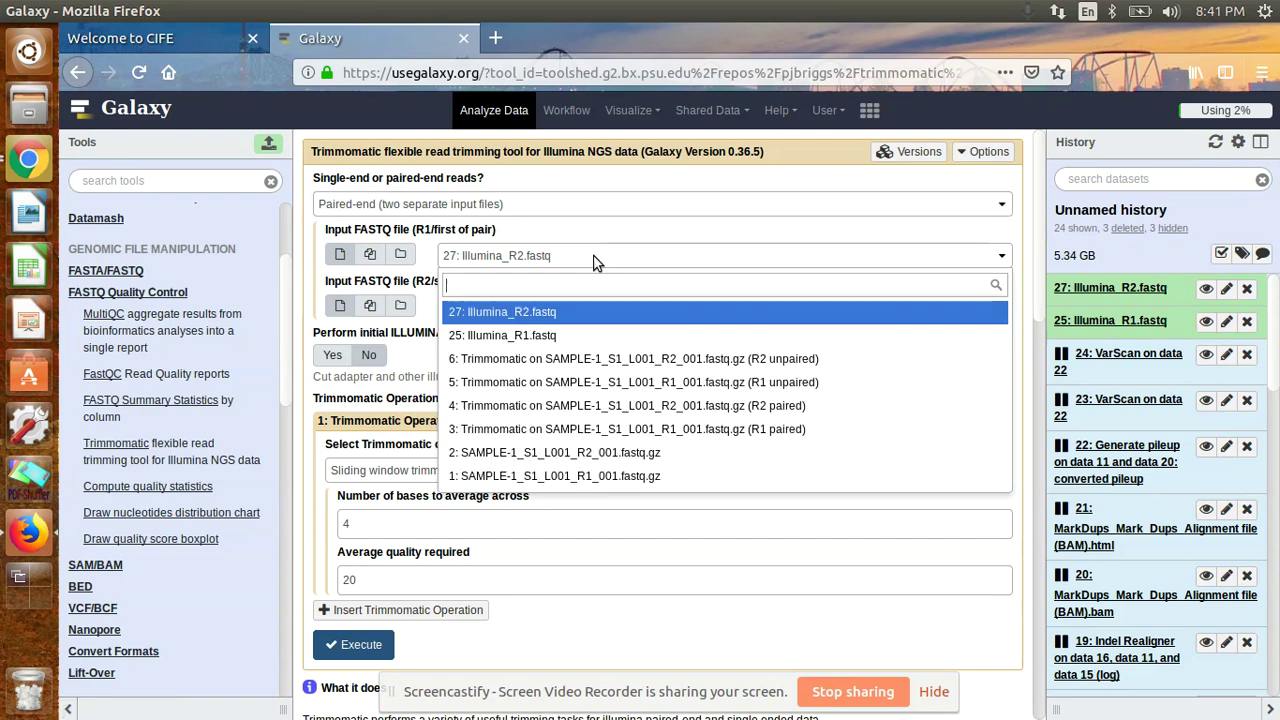
click(576, 338)
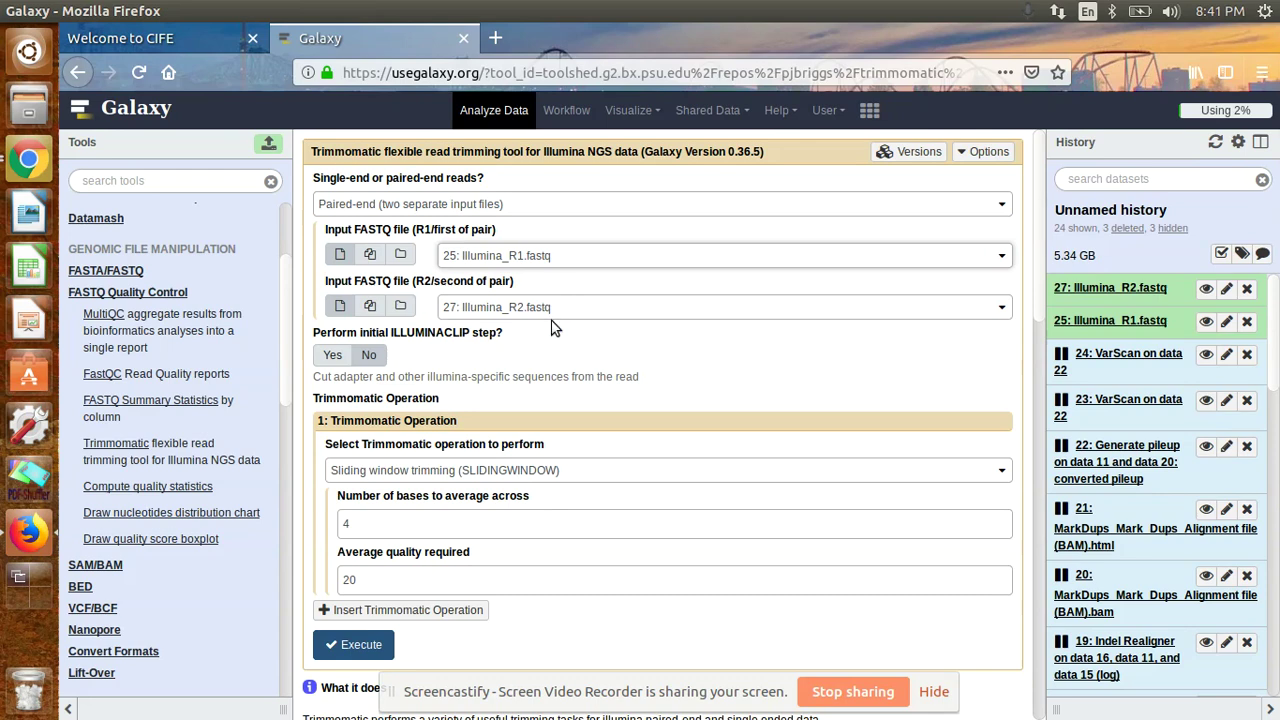
scroll(560, 328, down, 2)
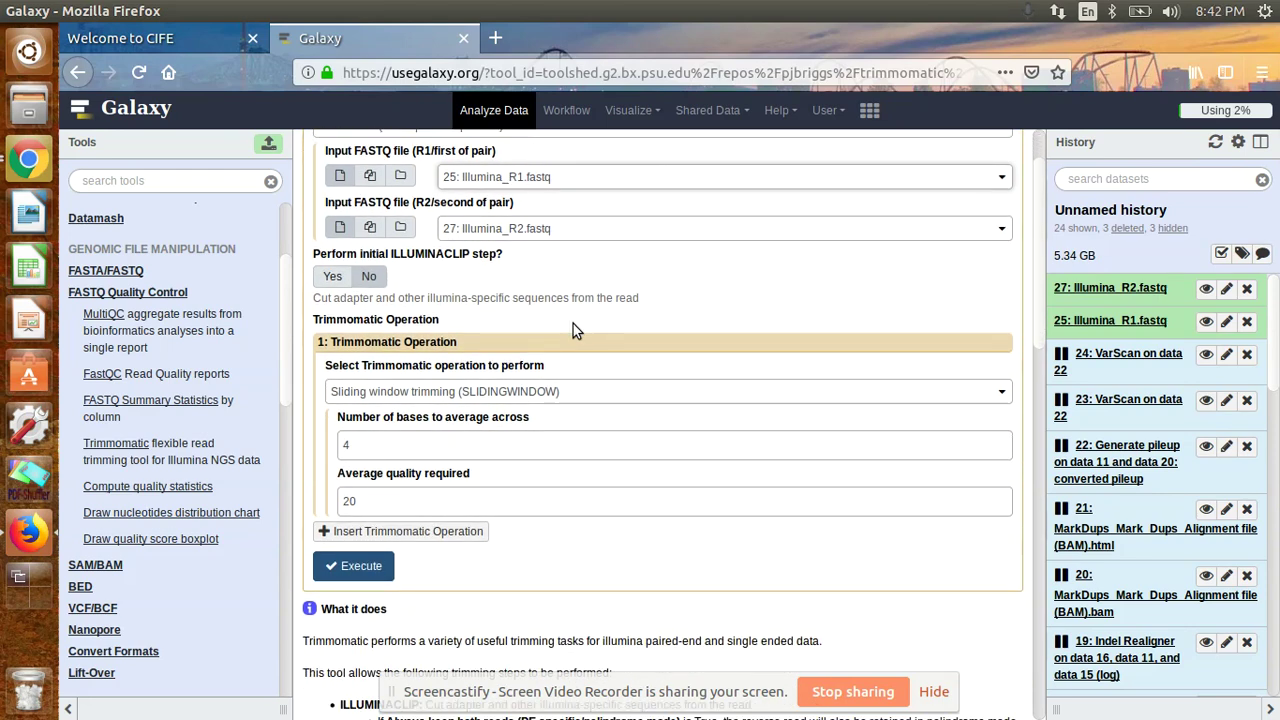
click(651, 397)
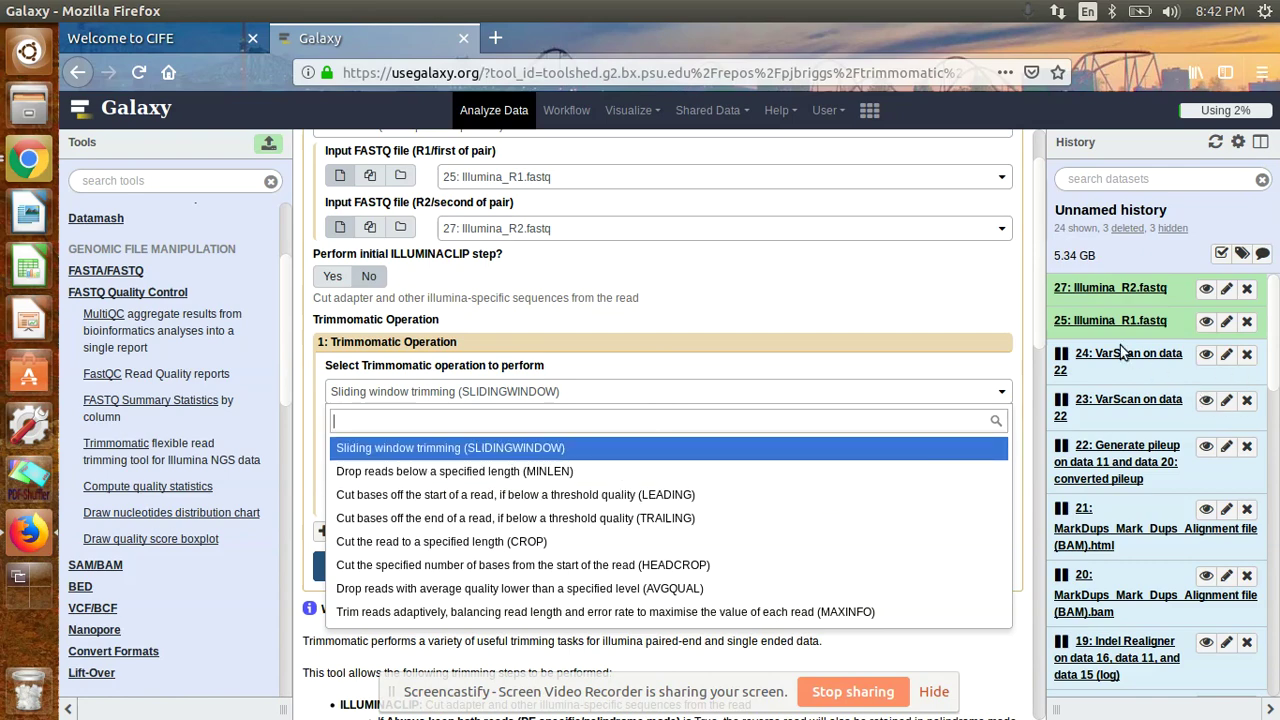
drag(1040, 303, 1040, 368)
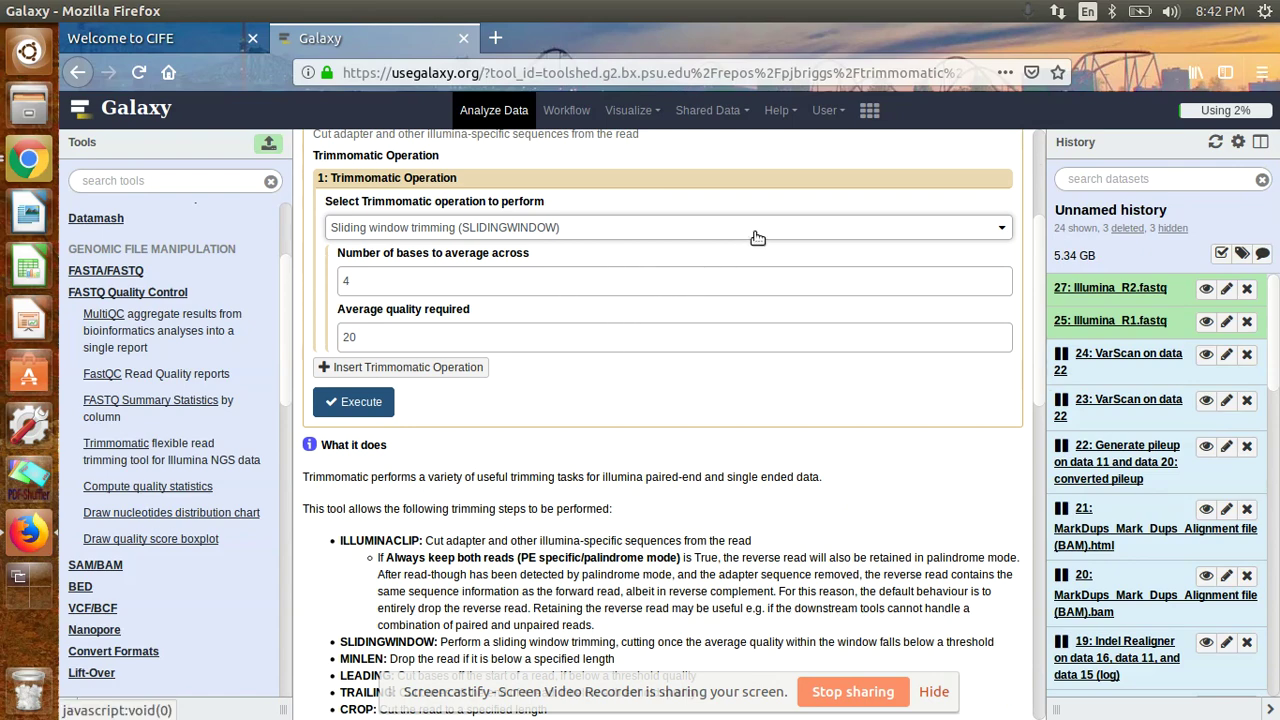
scroll(753, 336, down, 4)
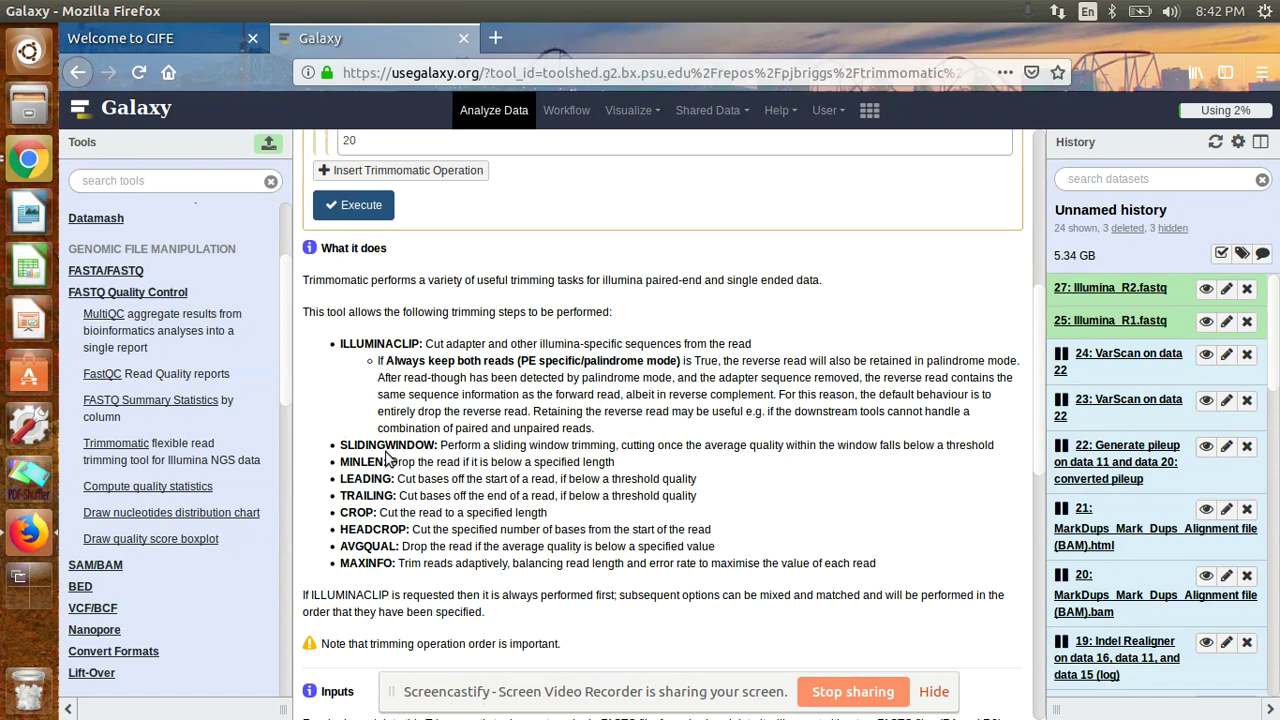
scroll(476, 479, up, 5)
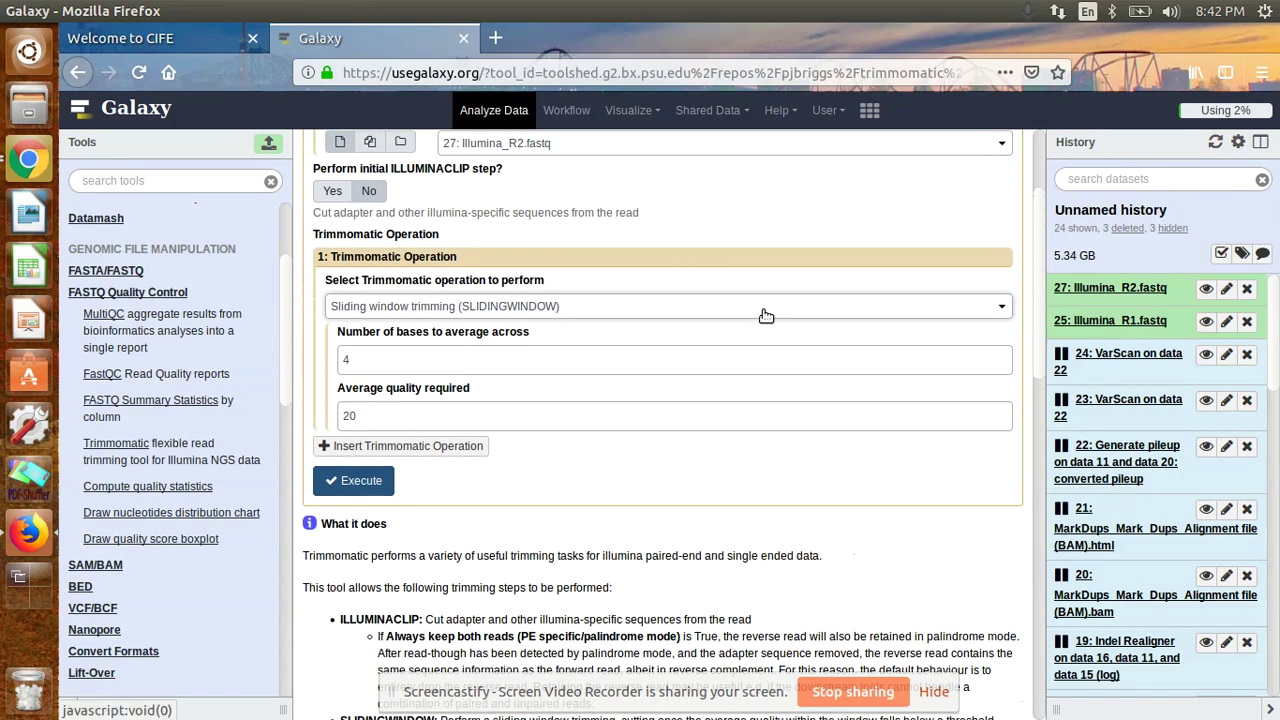
Make the first trimming operation MINLEN with minimum read length 50
click(763, 310)
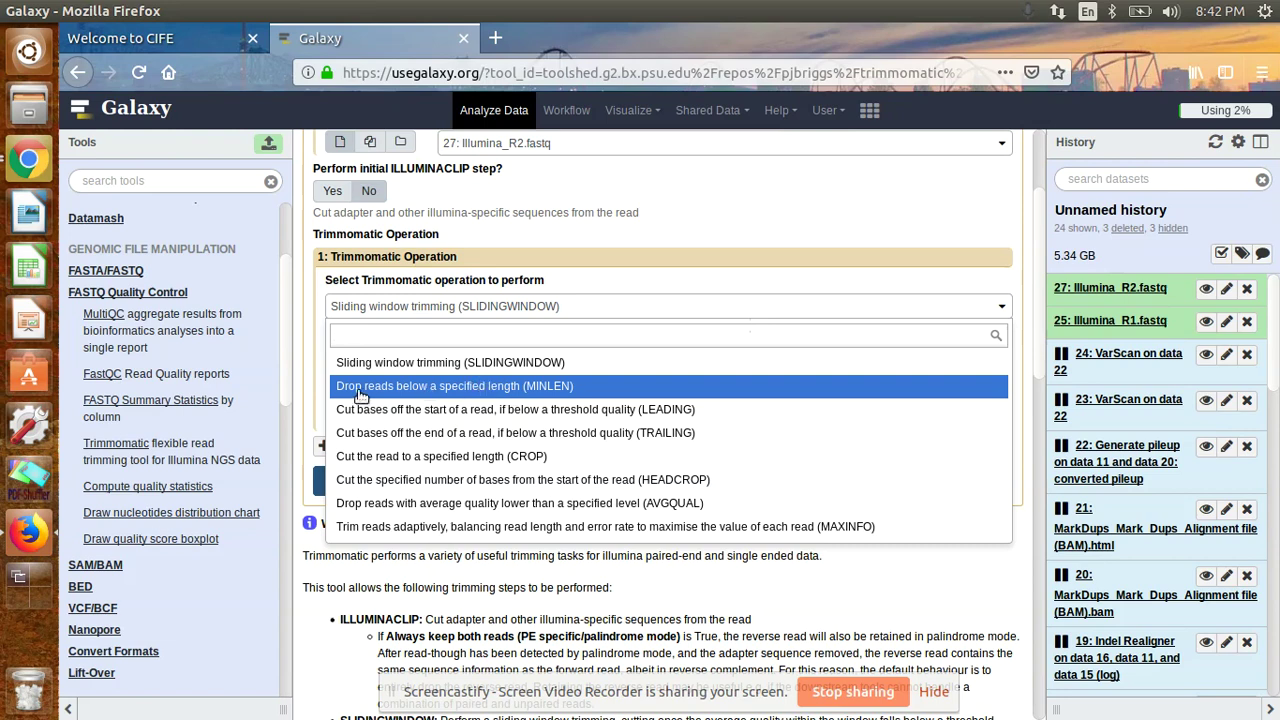
click(564, 389)
click(466, 356)
drag(388, 362, 349, 365)
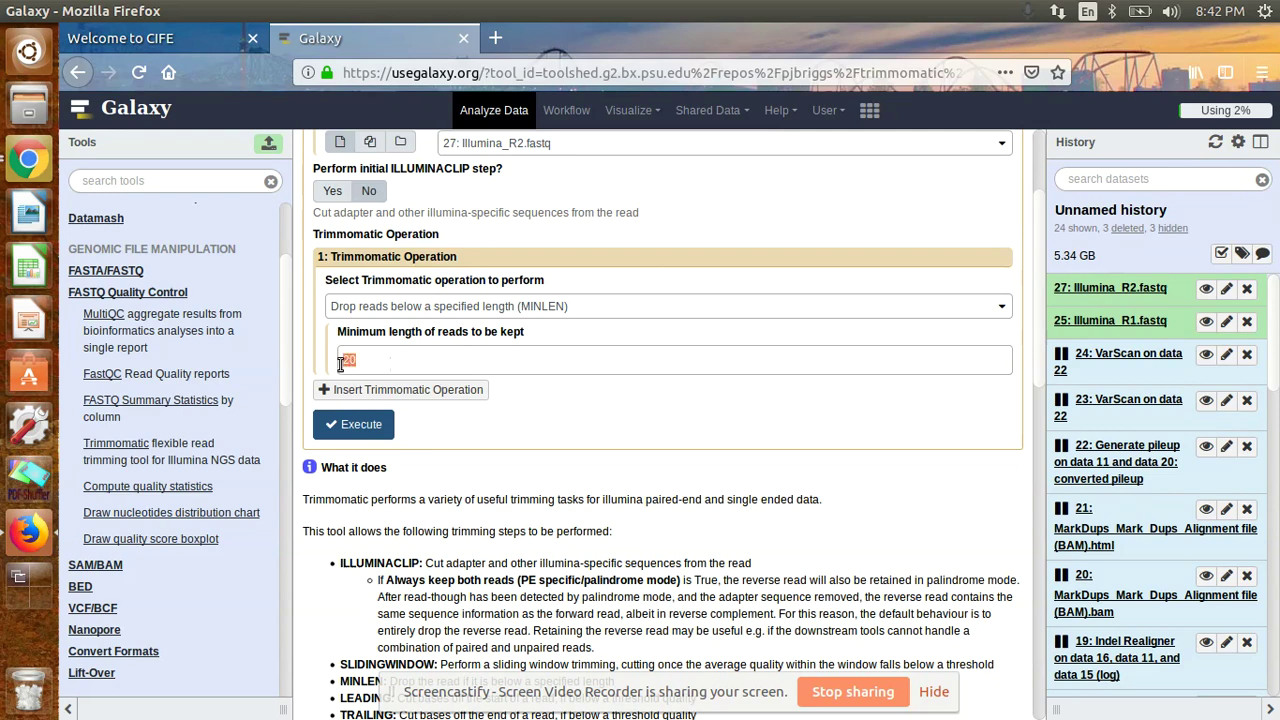
text(5)
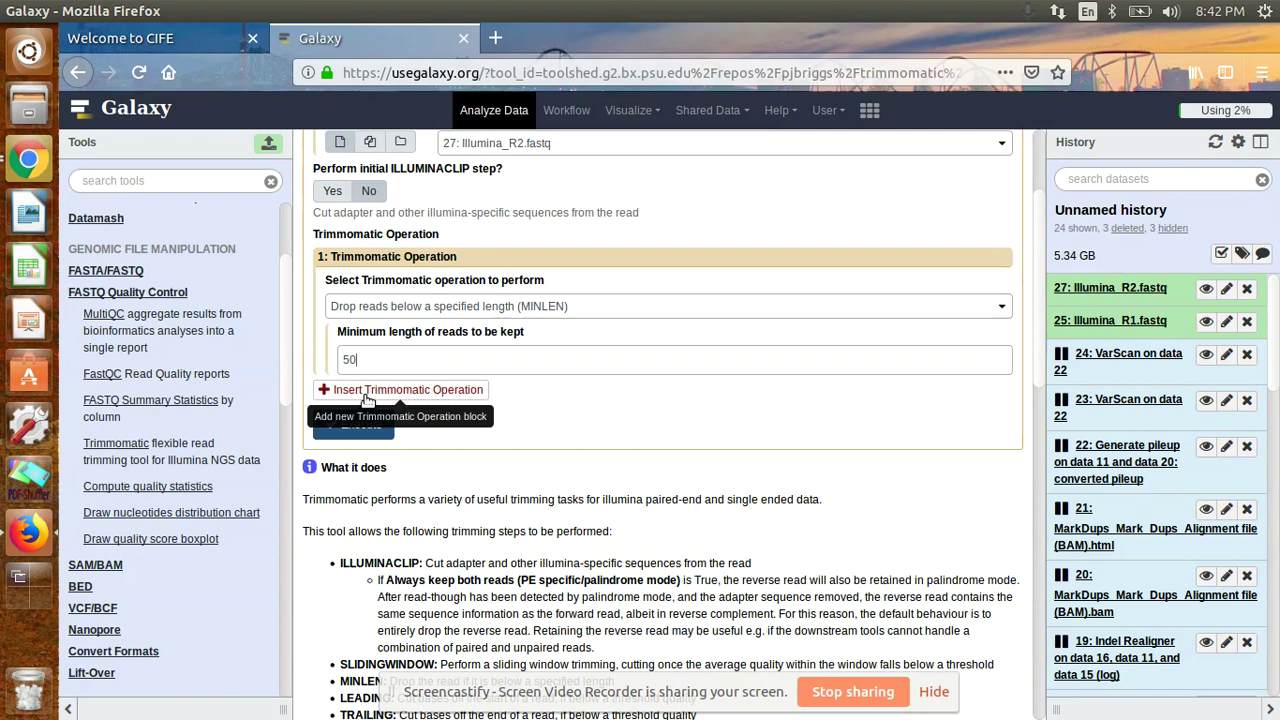
Add a second operation, AVGQUAL, with minimum average quality 30
click(447, 390)
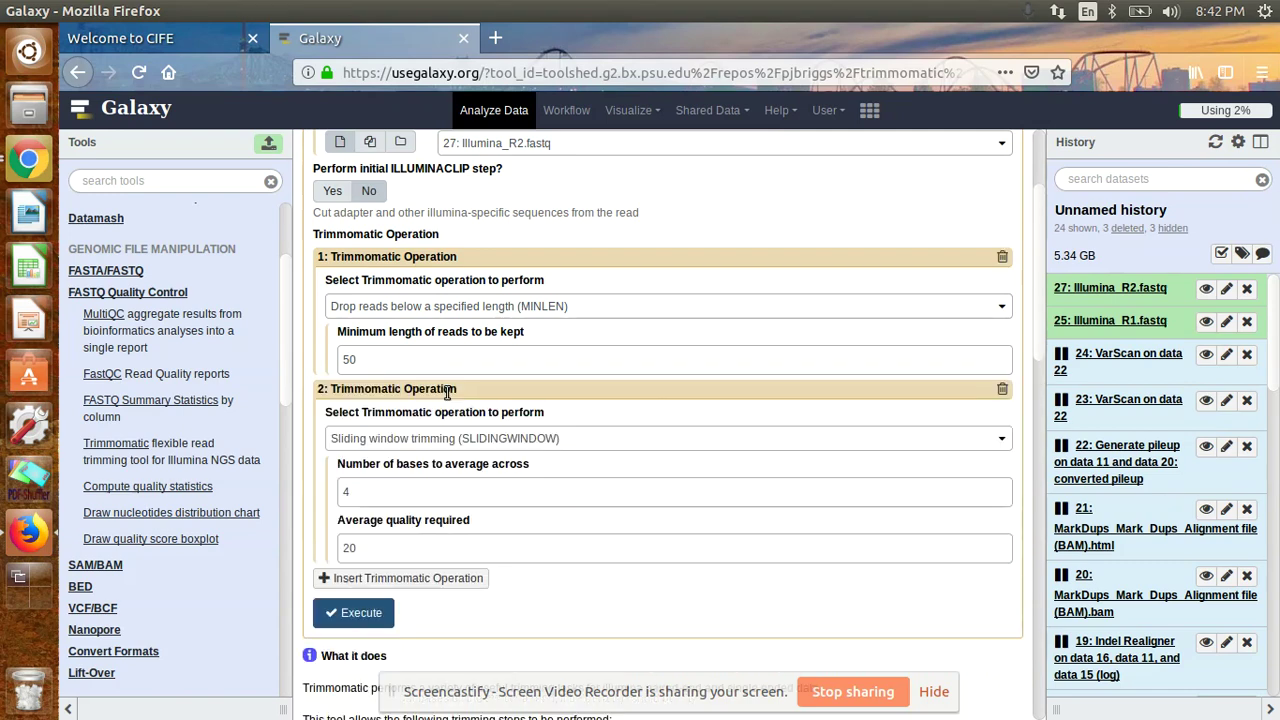
scroll(602, 413, down, 2)
click(588, 360)
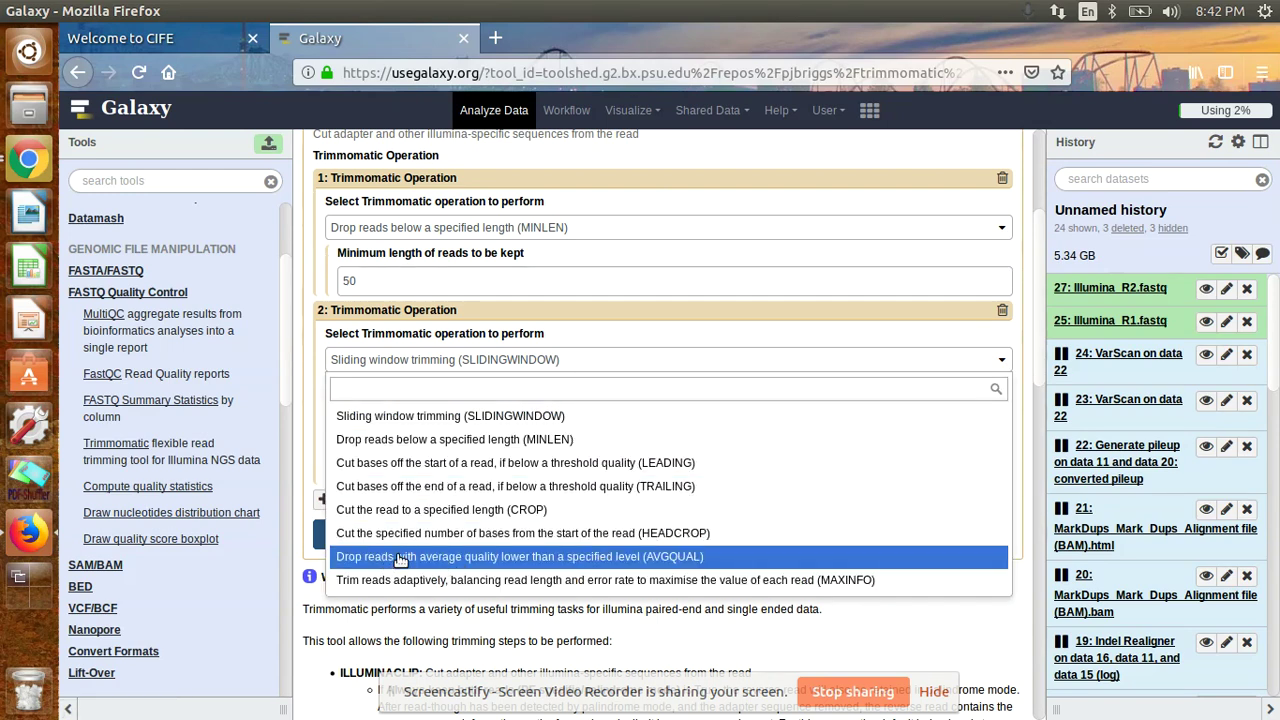
click(540, 557)
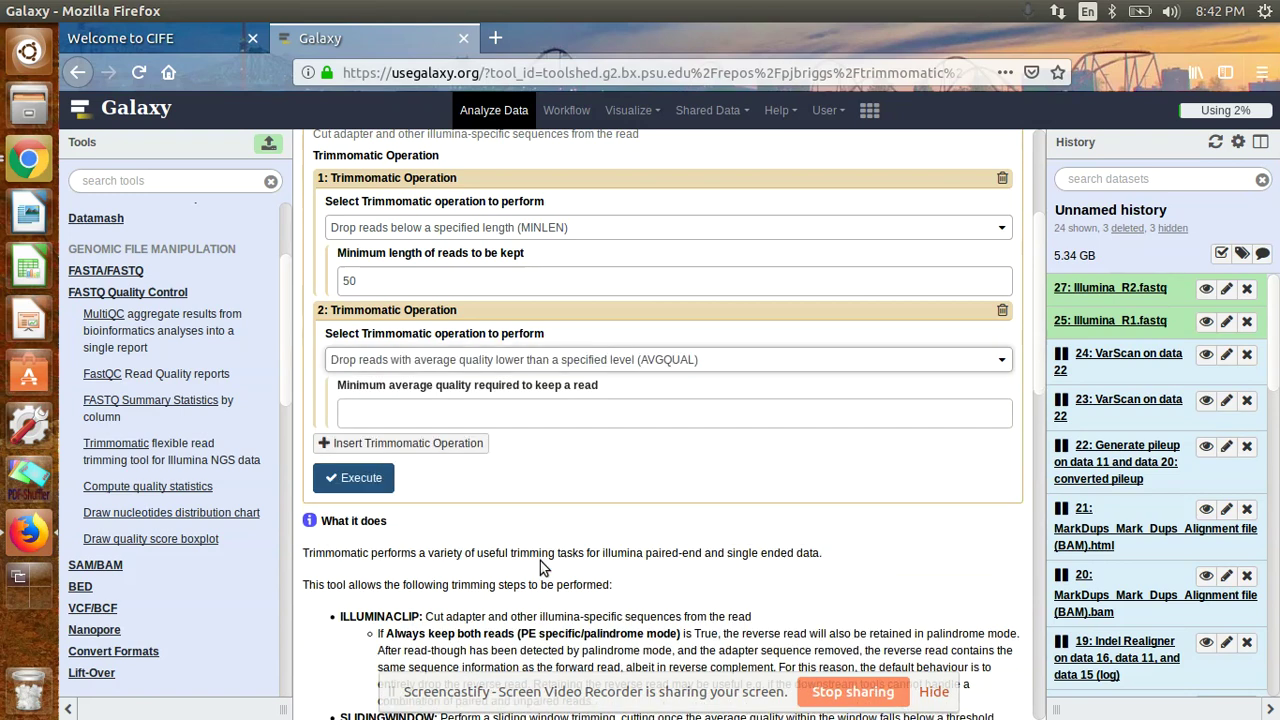
click(418, 414)
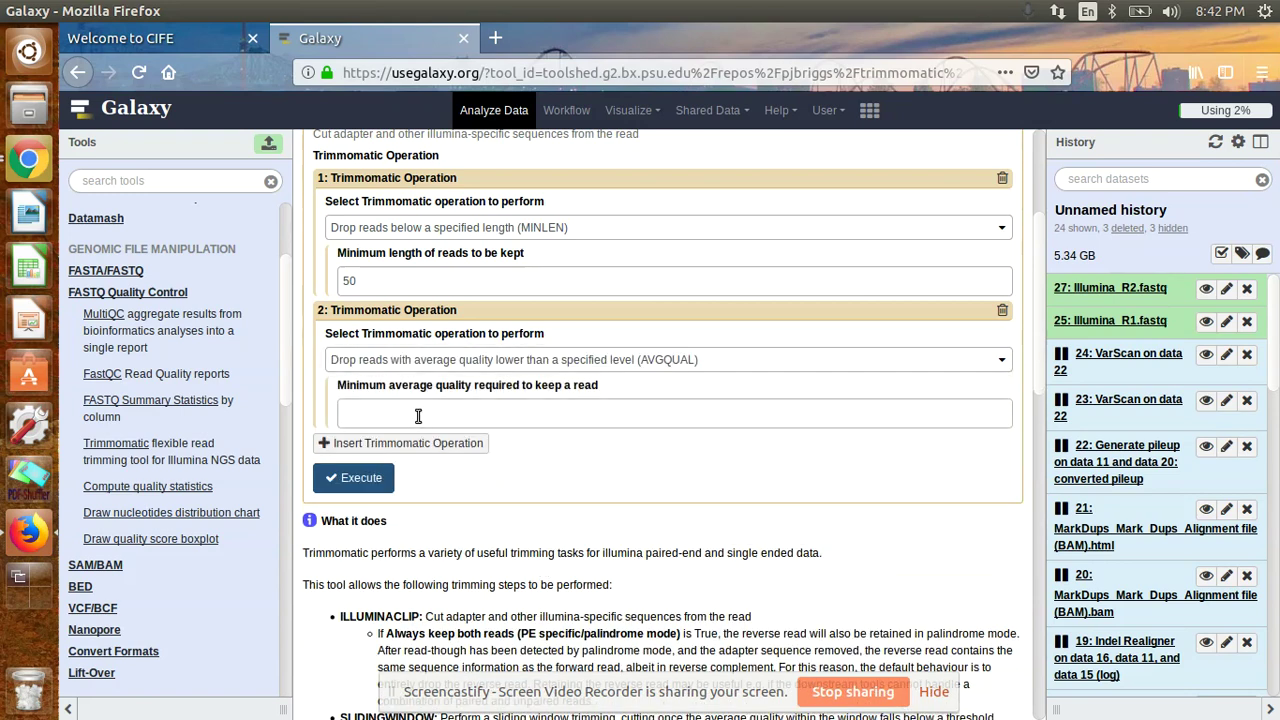
text(30)
scroll(565, 392, up, 4)
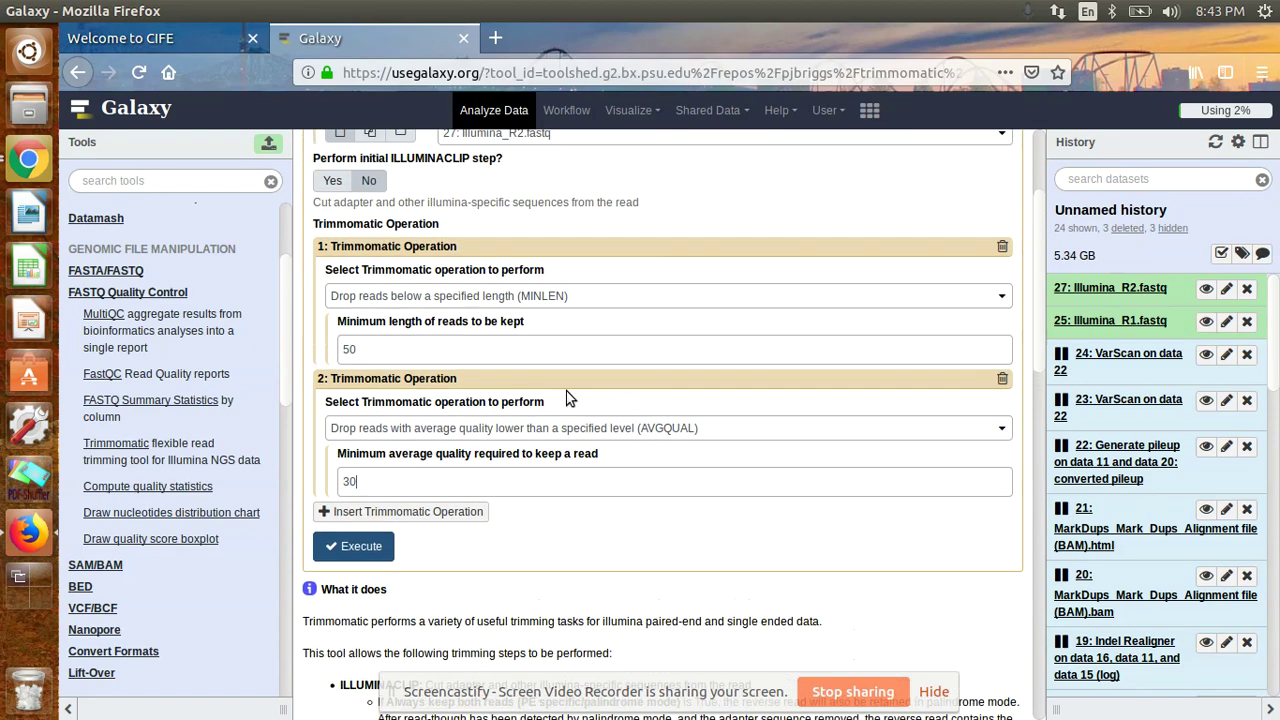
scroll(578, 398, up, 1)
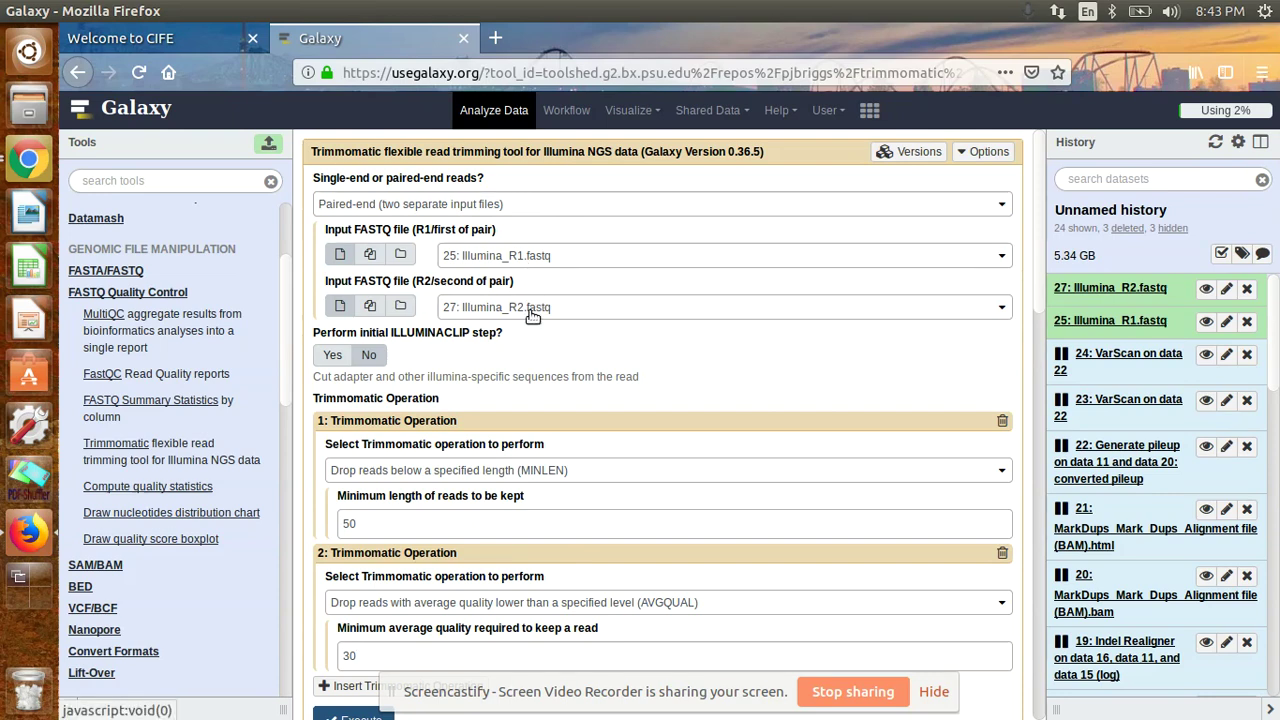
Review the first operation's choices, leaving MINLEN selected
scroll(533, 316, down, 3)
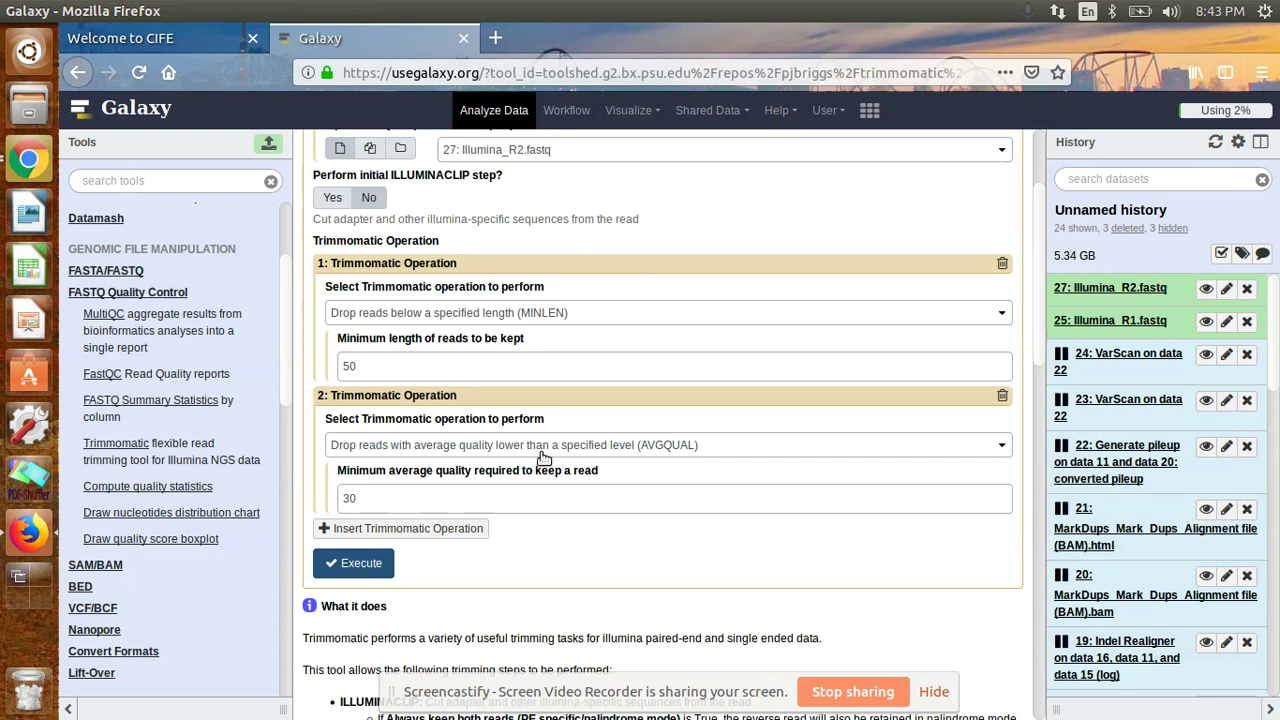
scroll(666, 328, down, 1)
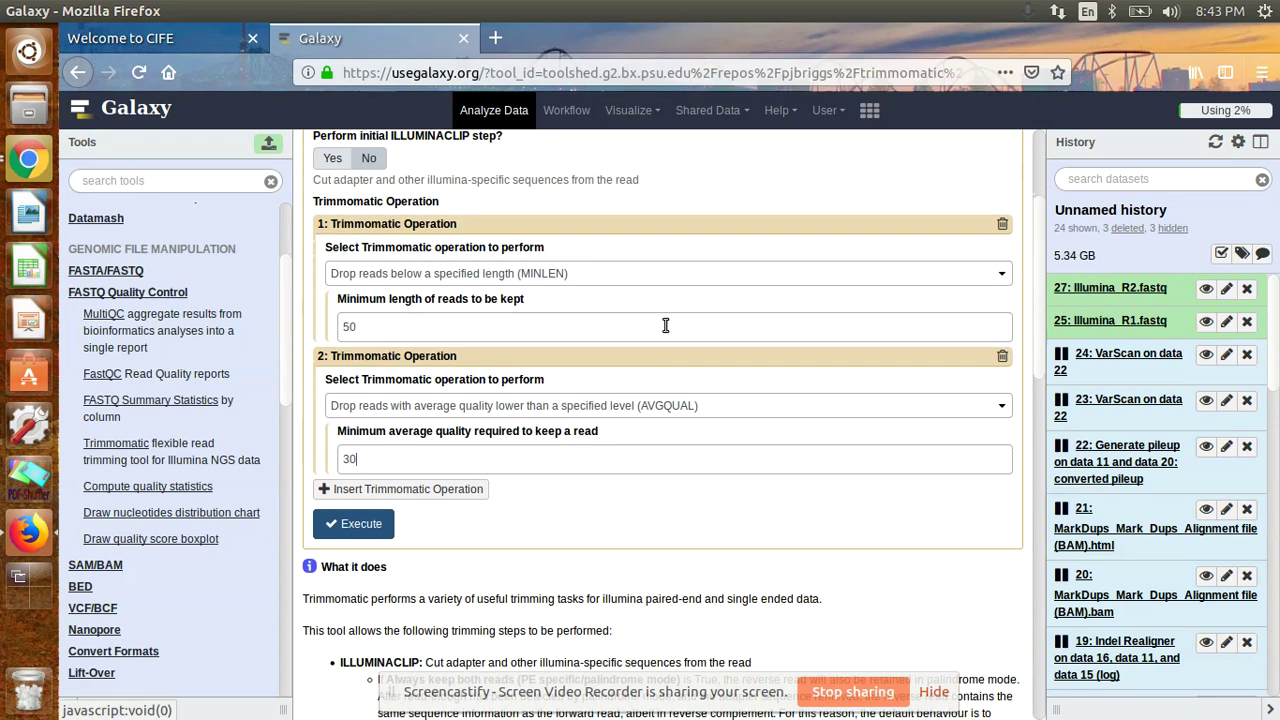
click(698, 277)
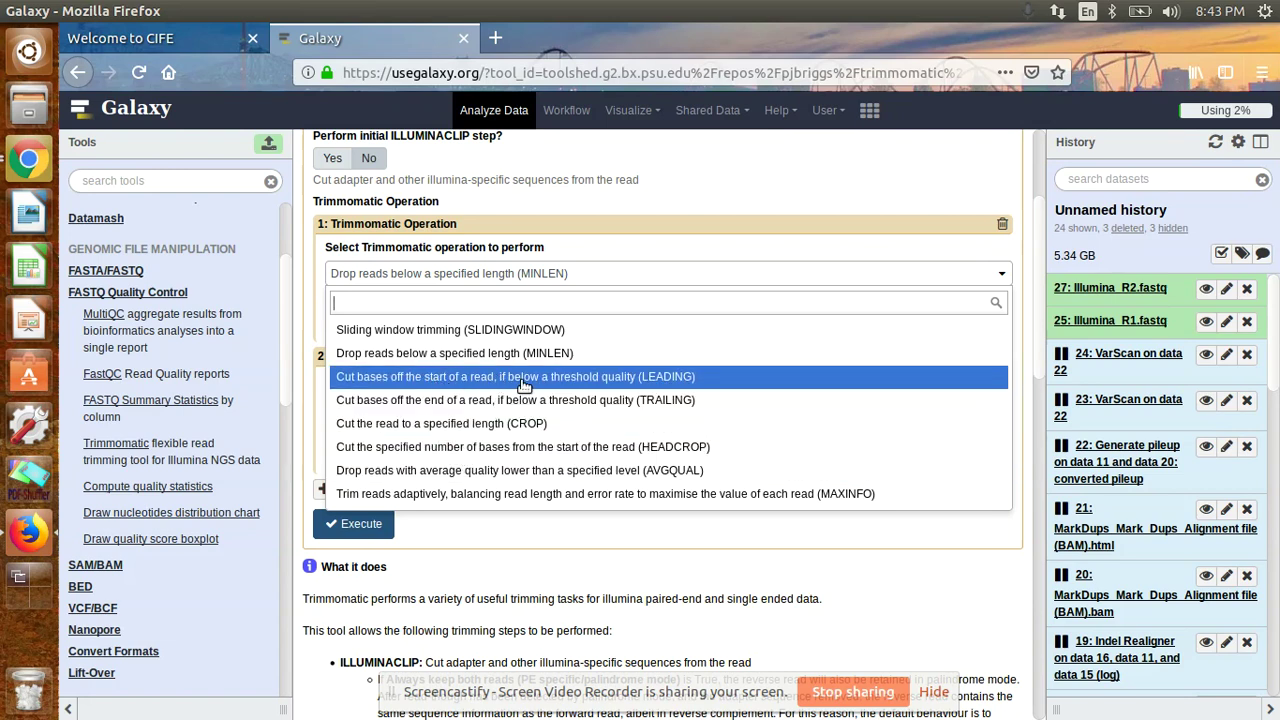
click(598, 270)
click(600, 276)
click(622, 273)
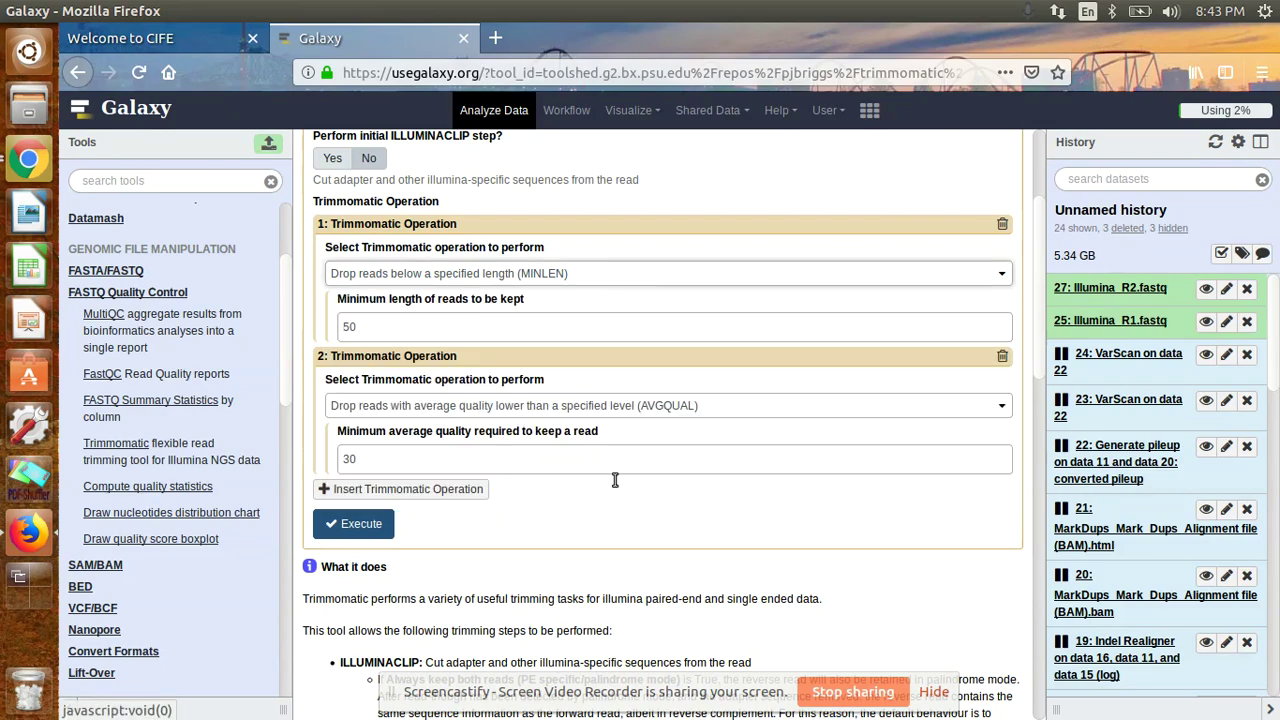
Execute Trimmomatic on the paired reads with the MINLEN 50 and AVGQUAL 30 steps
scroll(548, 520, down, 3)
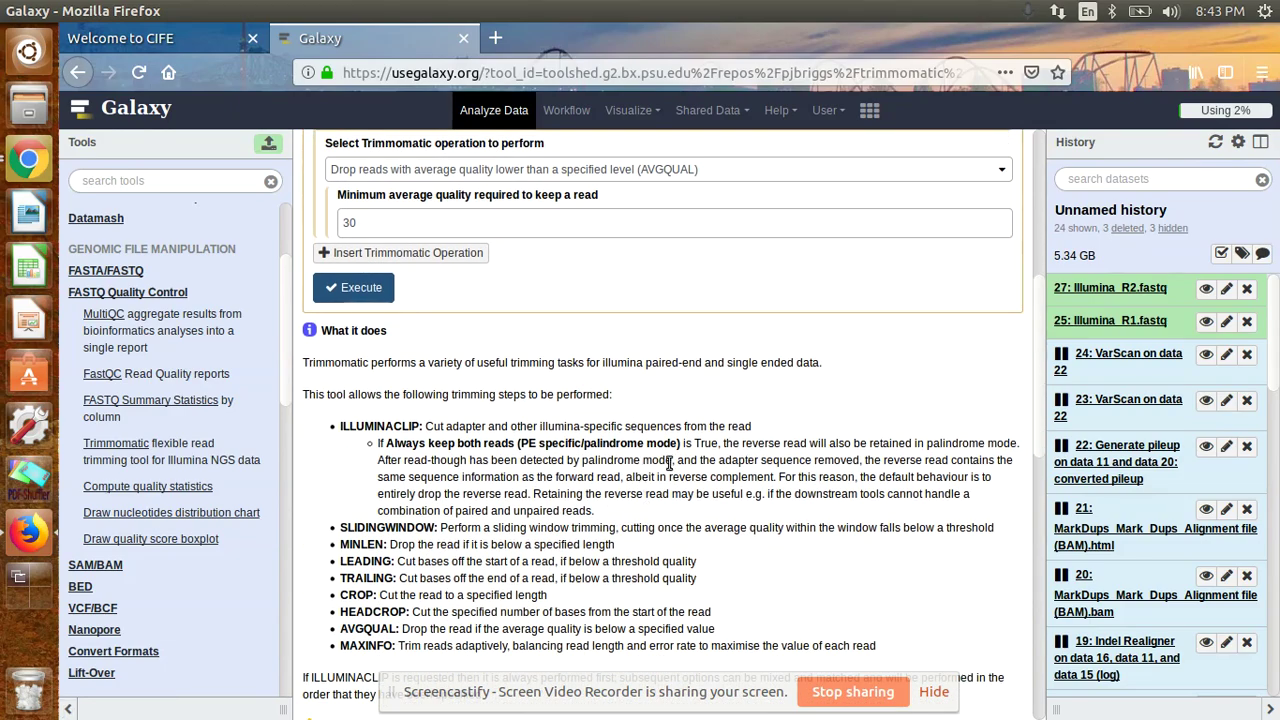
scroll(560, 400, up, 4)
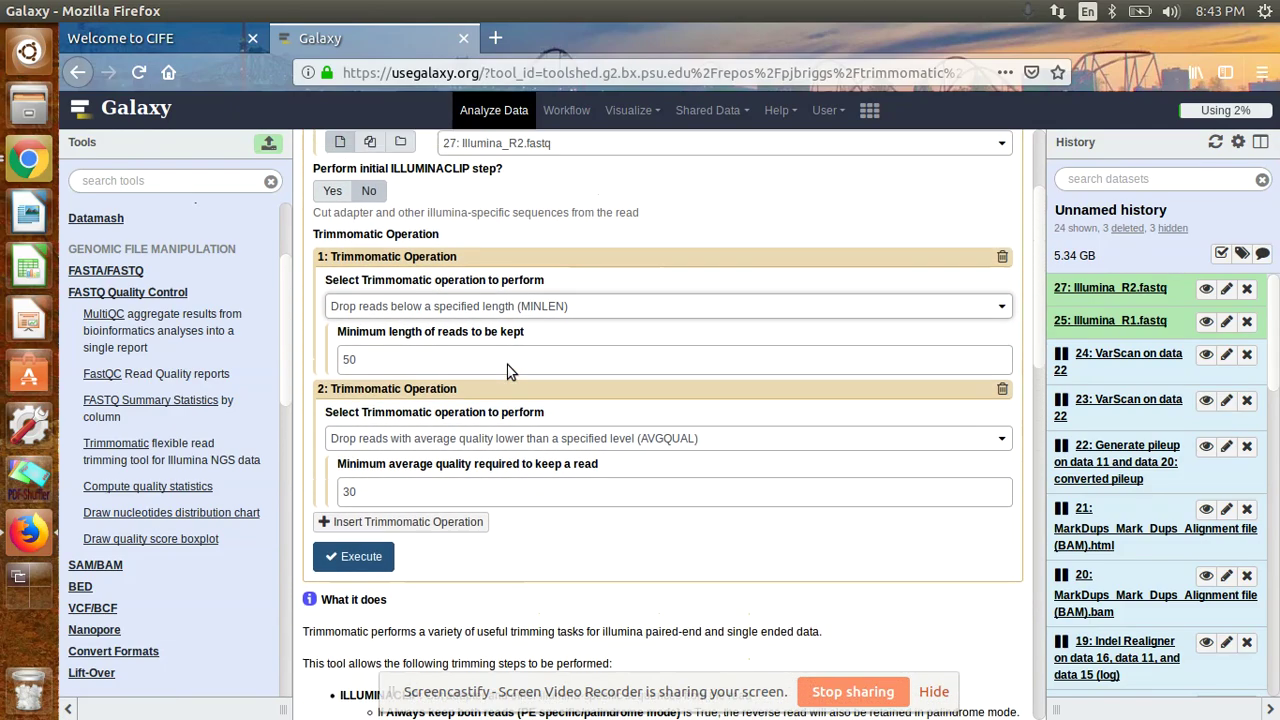
scroll(509, 417, down, 3)
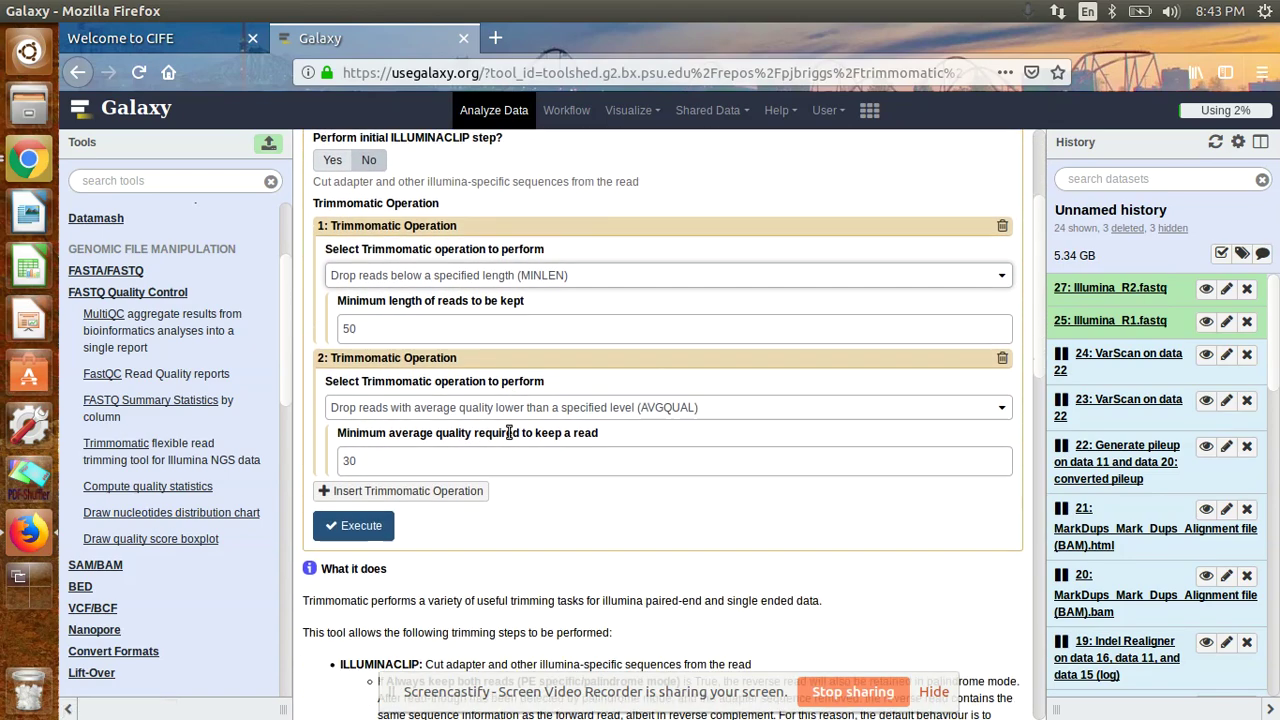
click(361, 524)
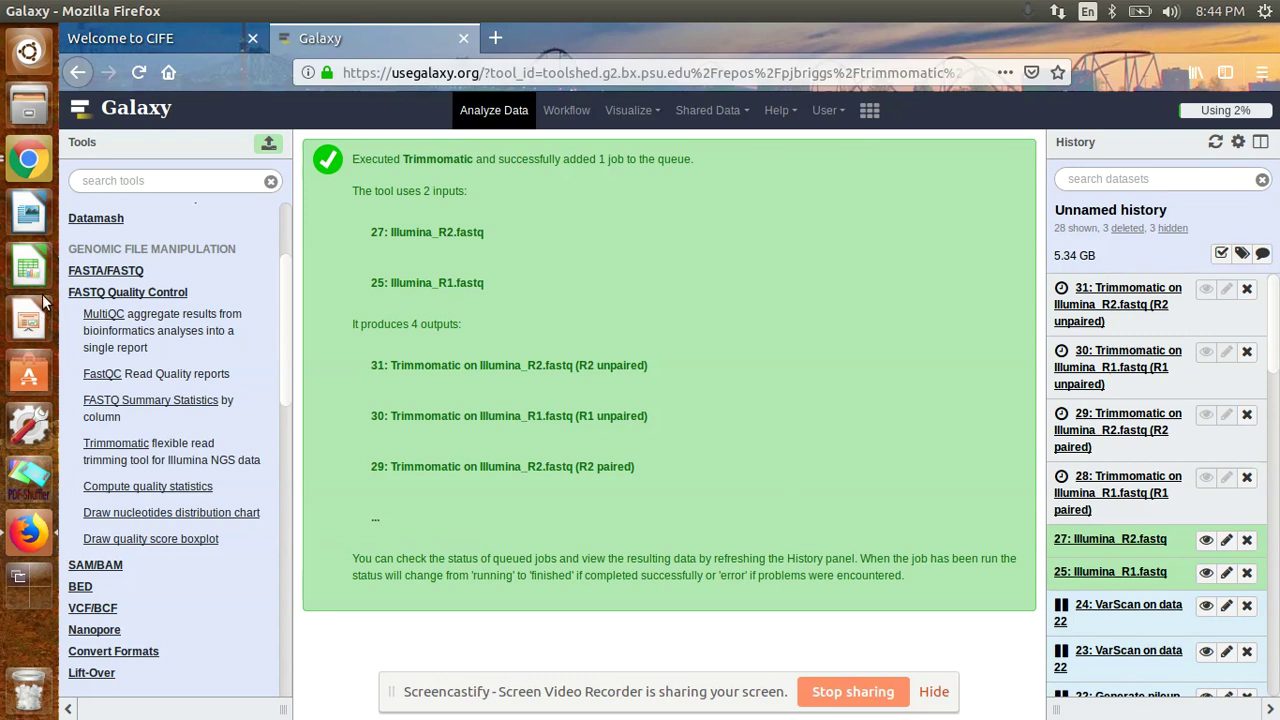
Switch between Galaxy and Chrome, ending with Chrome's open windows listed
click(28, 163)
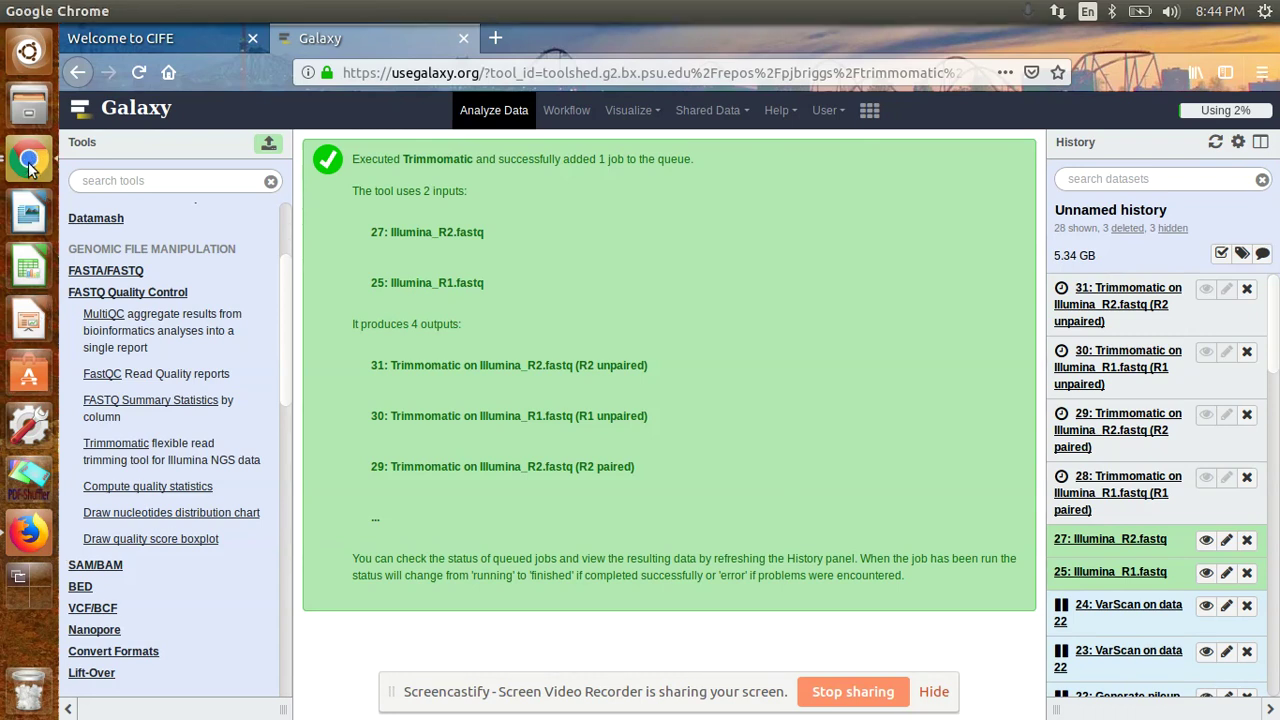
click(31, 534)
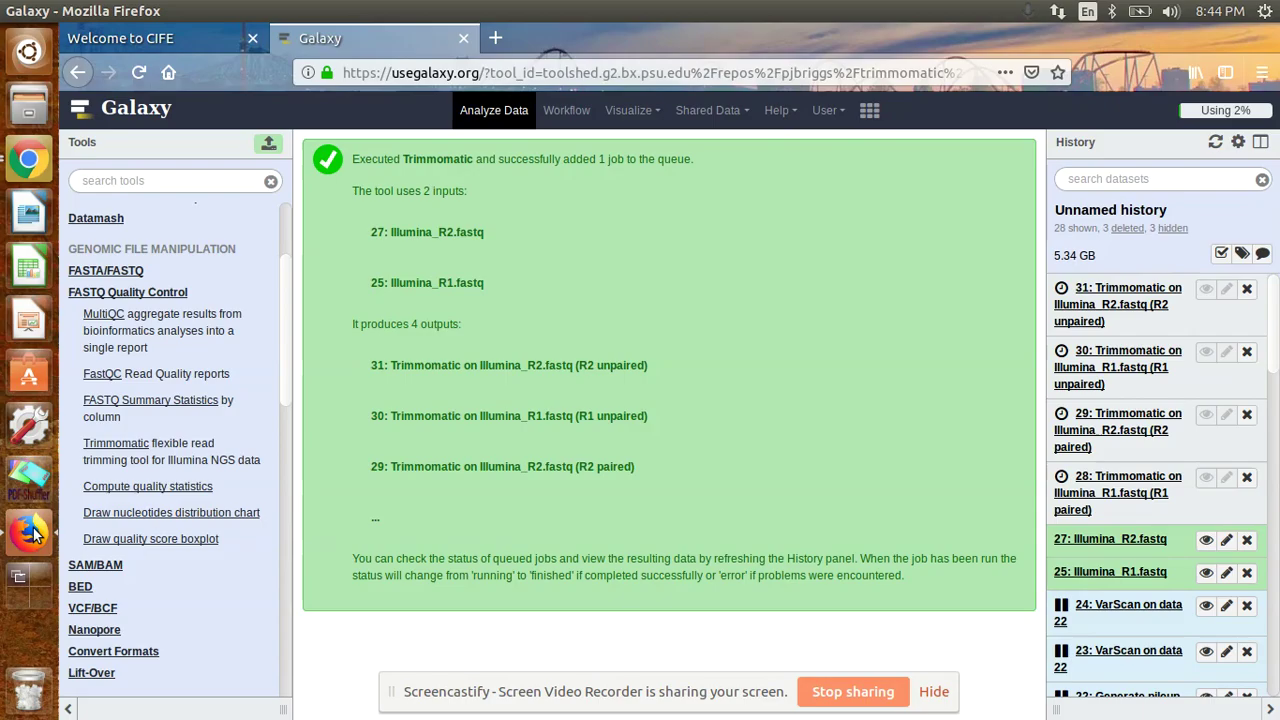
click(35, 157)
click(35, 157)
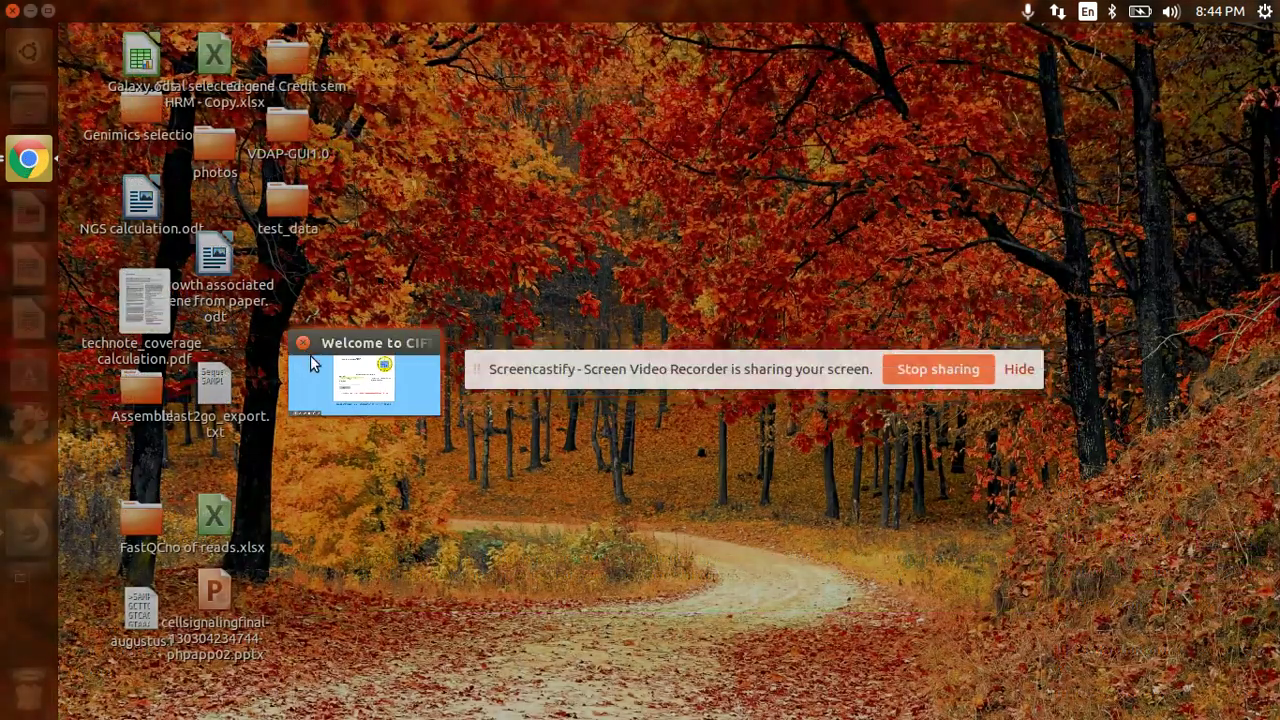
Check the 'Welcome to CIFE' network login page in Chrome, then return to Galaxy in Firefox
click(335, 378)
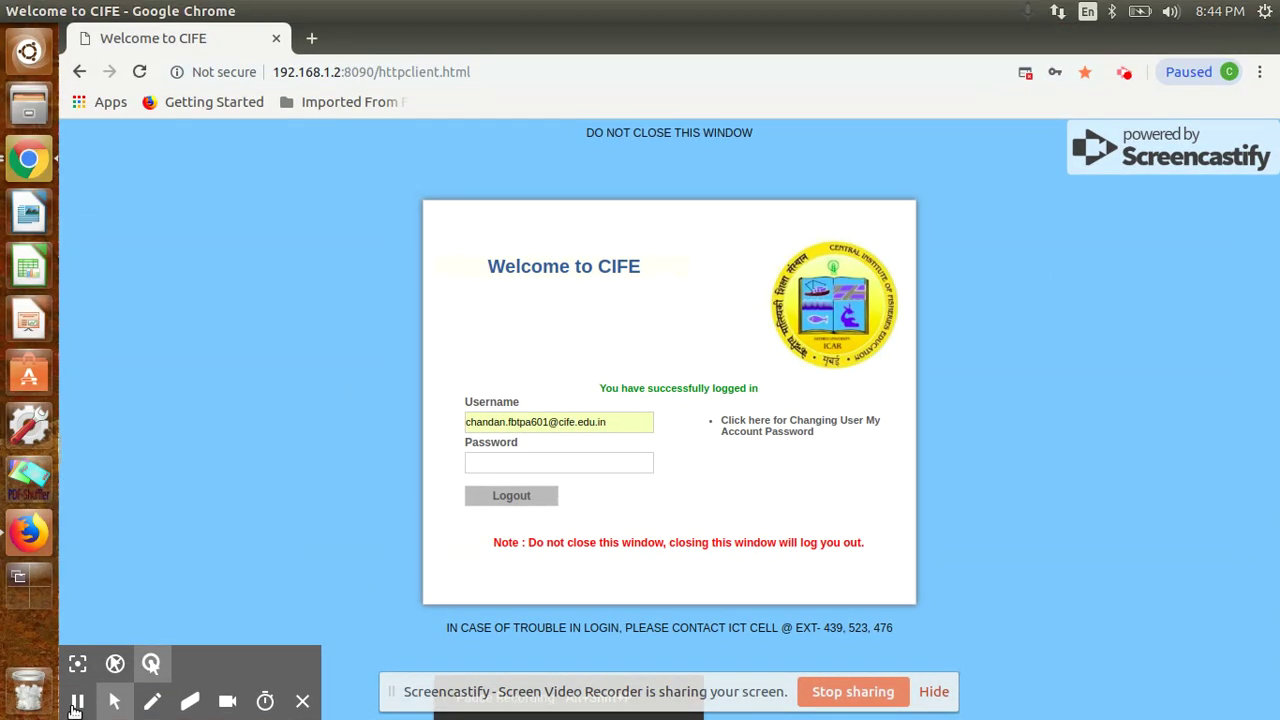
click(36, 538)
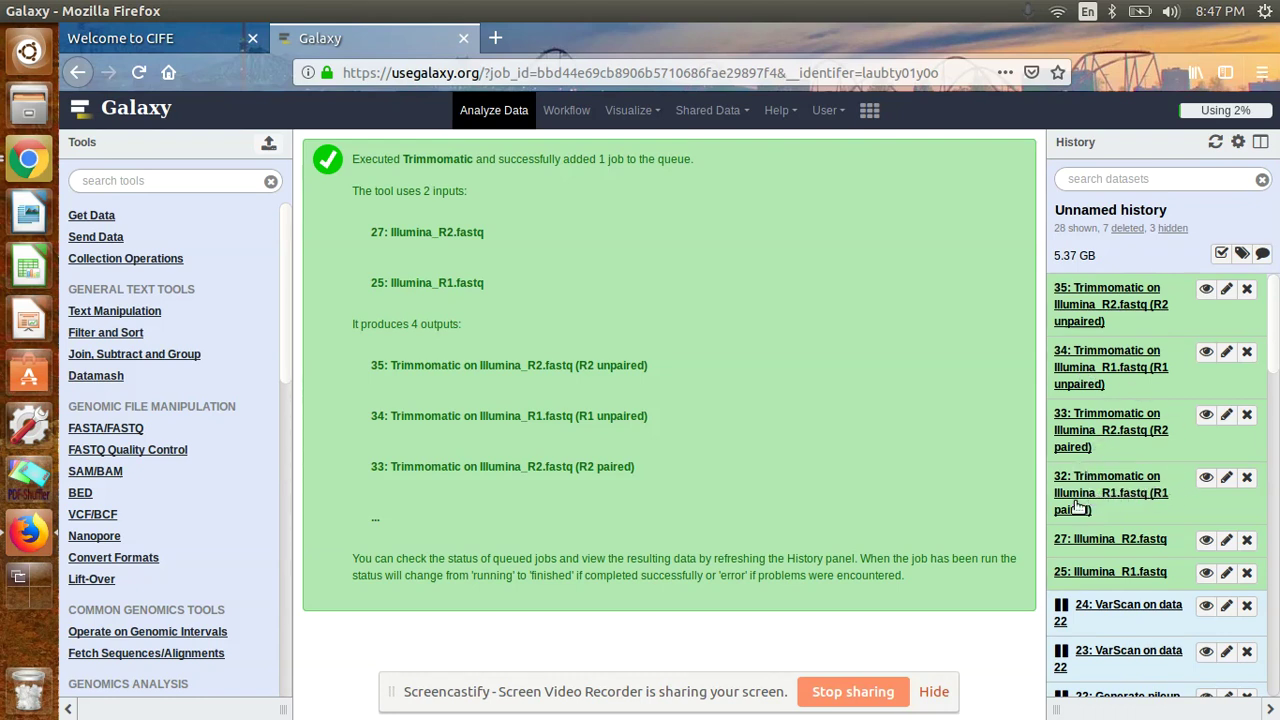
Expand history dataset 32, the R1 paired Trimmomatic output, to review its 11.5 MB fastqsanger details
scroll(1121, 420, down, 1)
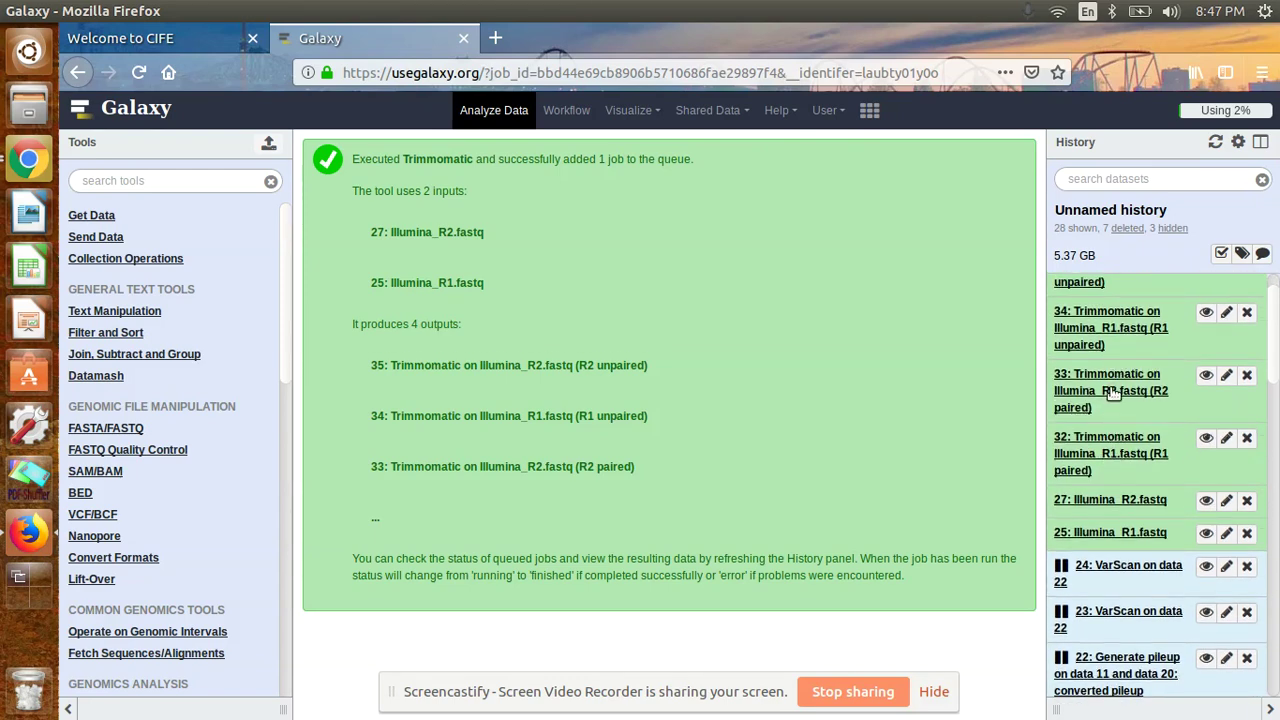
scroll(1113, 397, up, 1)
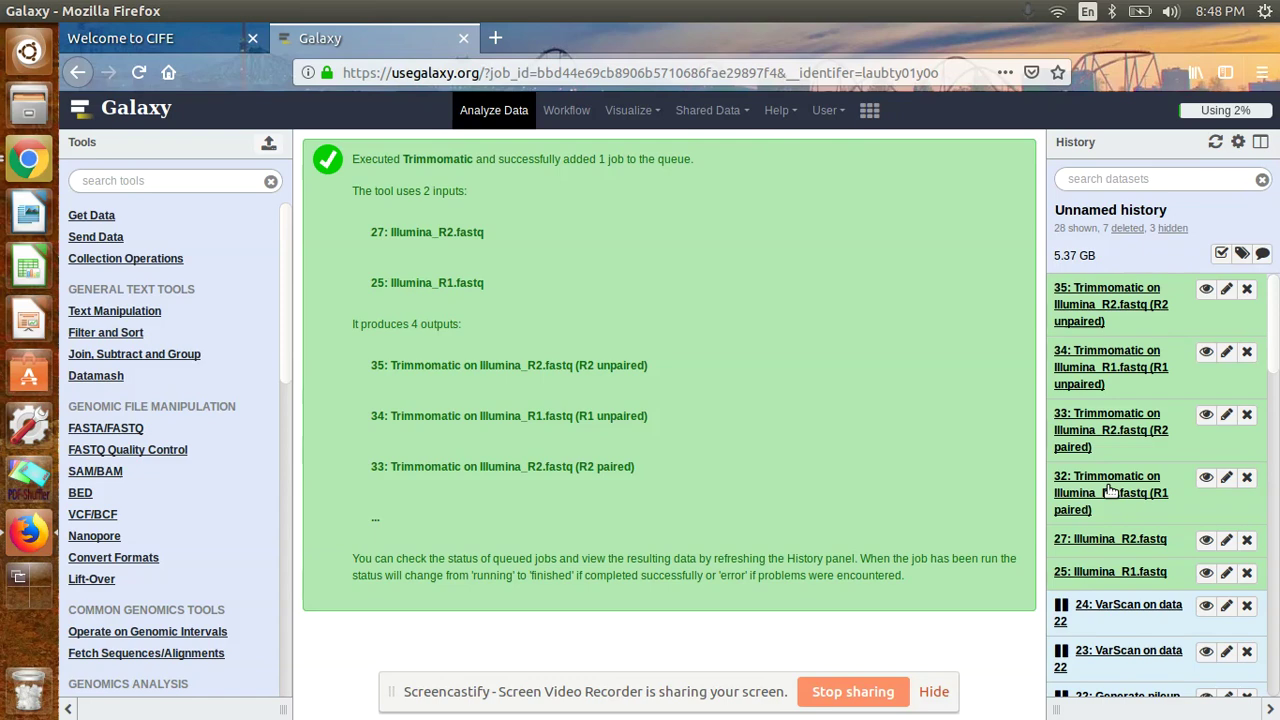
scroll(1110, 490, down, 1)
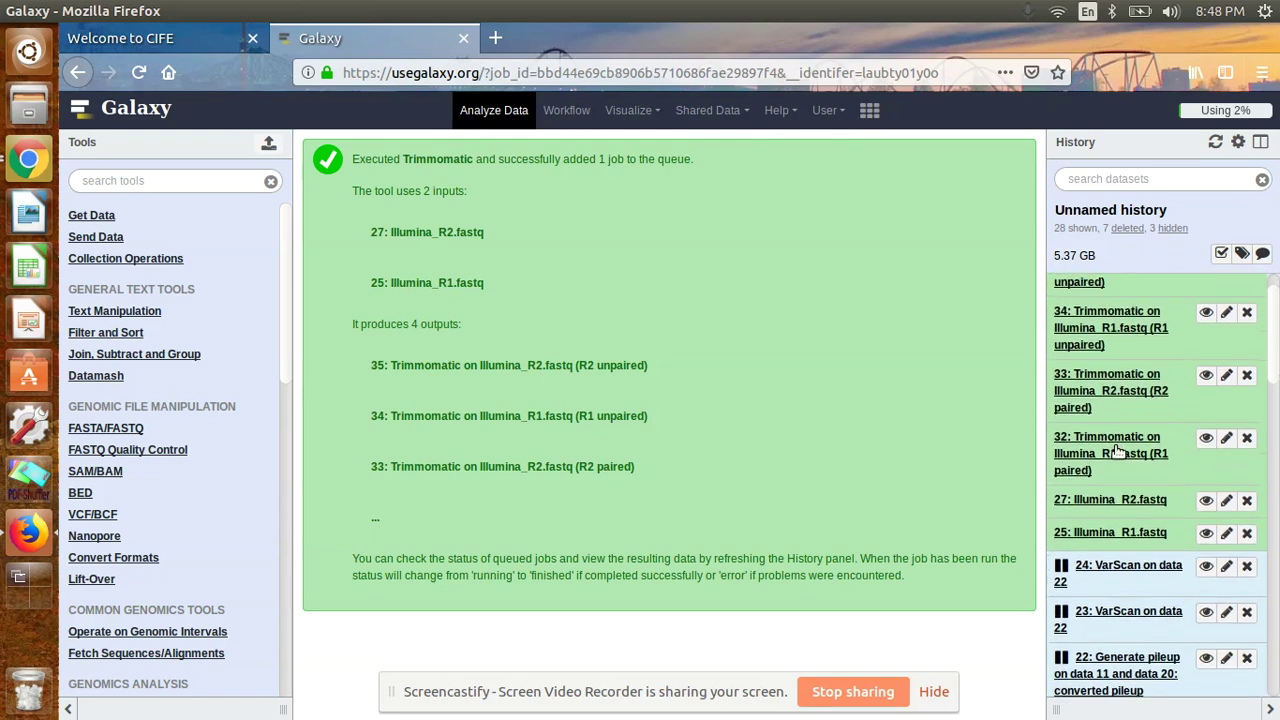
click(1110, 437)
scroll(1116, 452, down, 4)
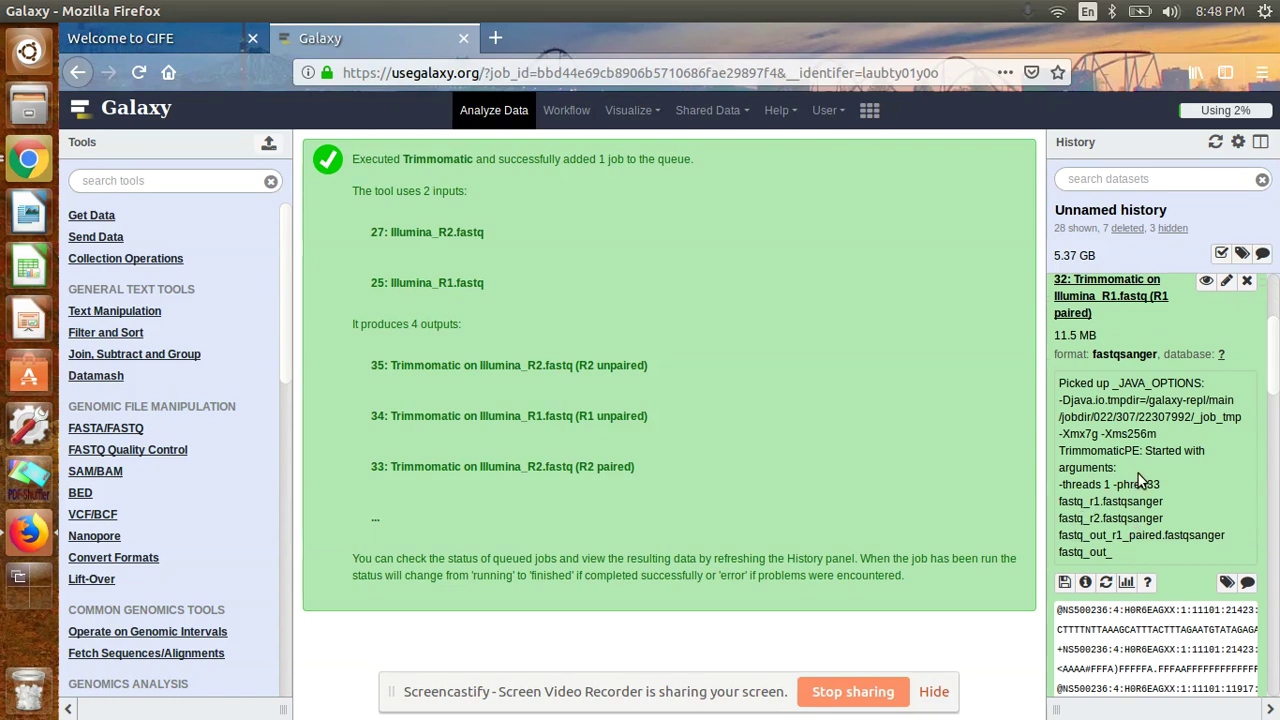
scroll(1138, 478, down, 3)
scroll(1137, 440, up, 2)
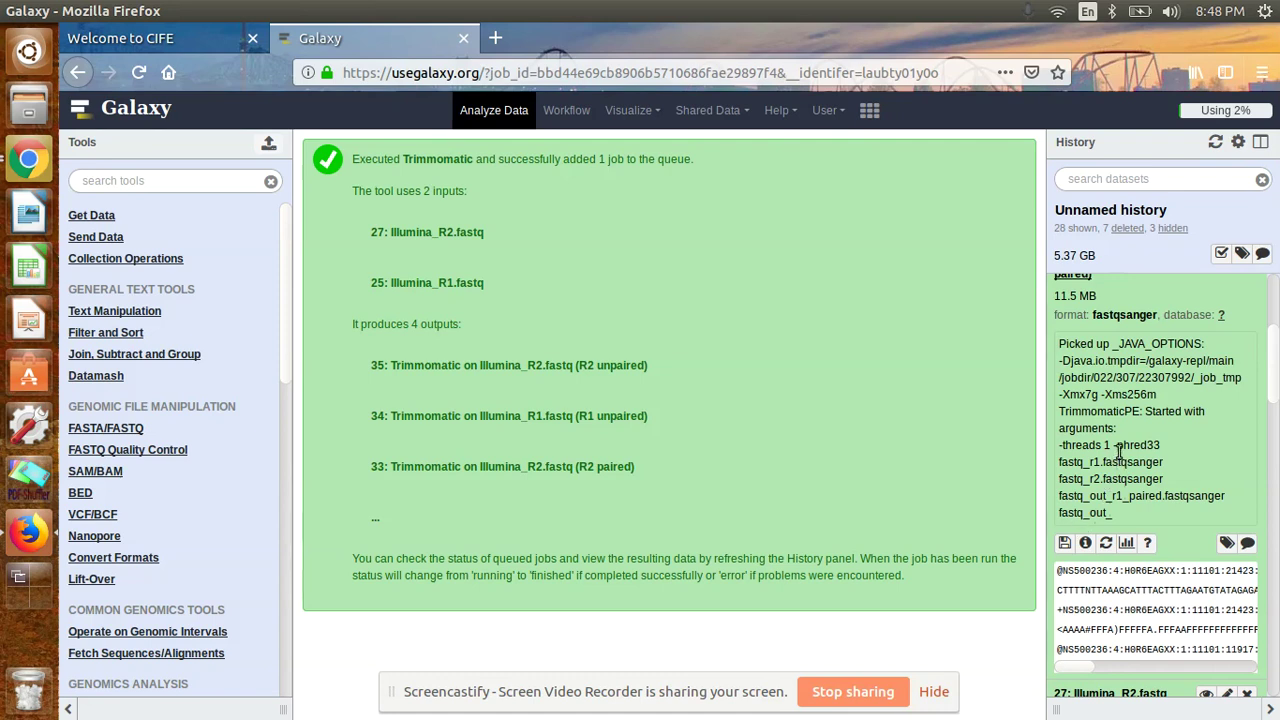
Download the R1 paired trimmed reads and collapse dataset 32 again
click(1064, 542)
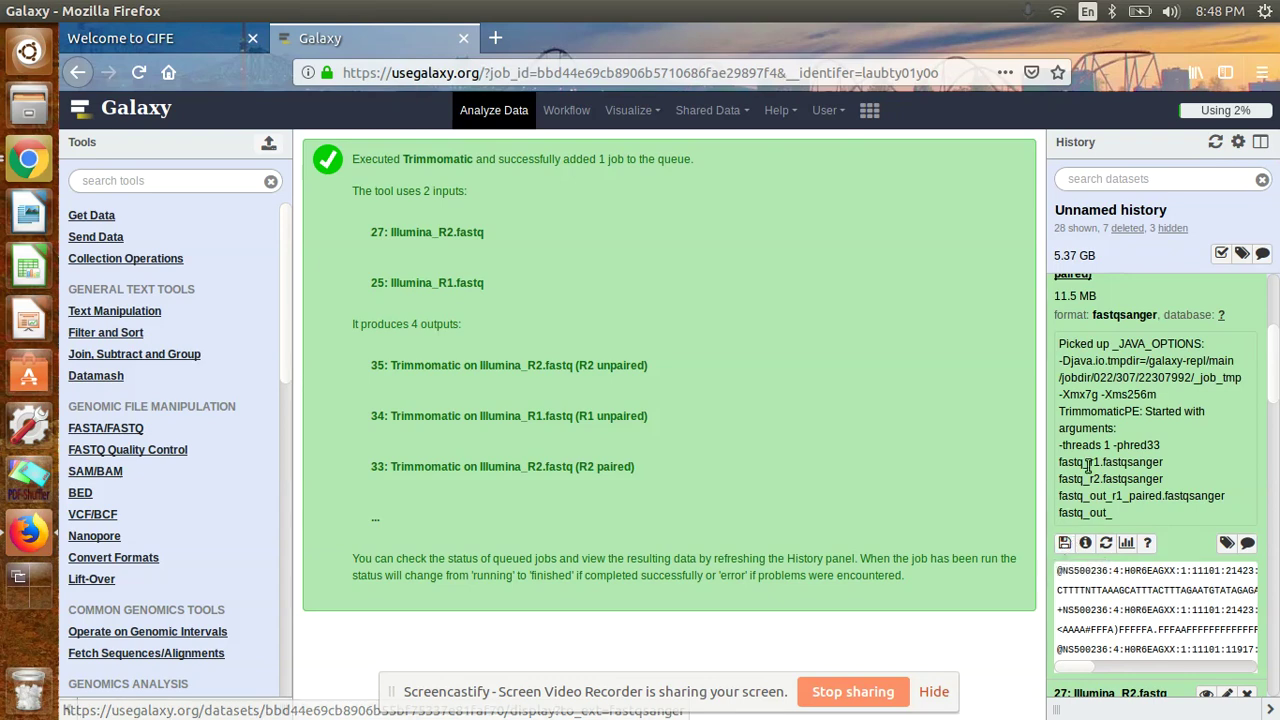
scroll(1098, 458, up, 3)
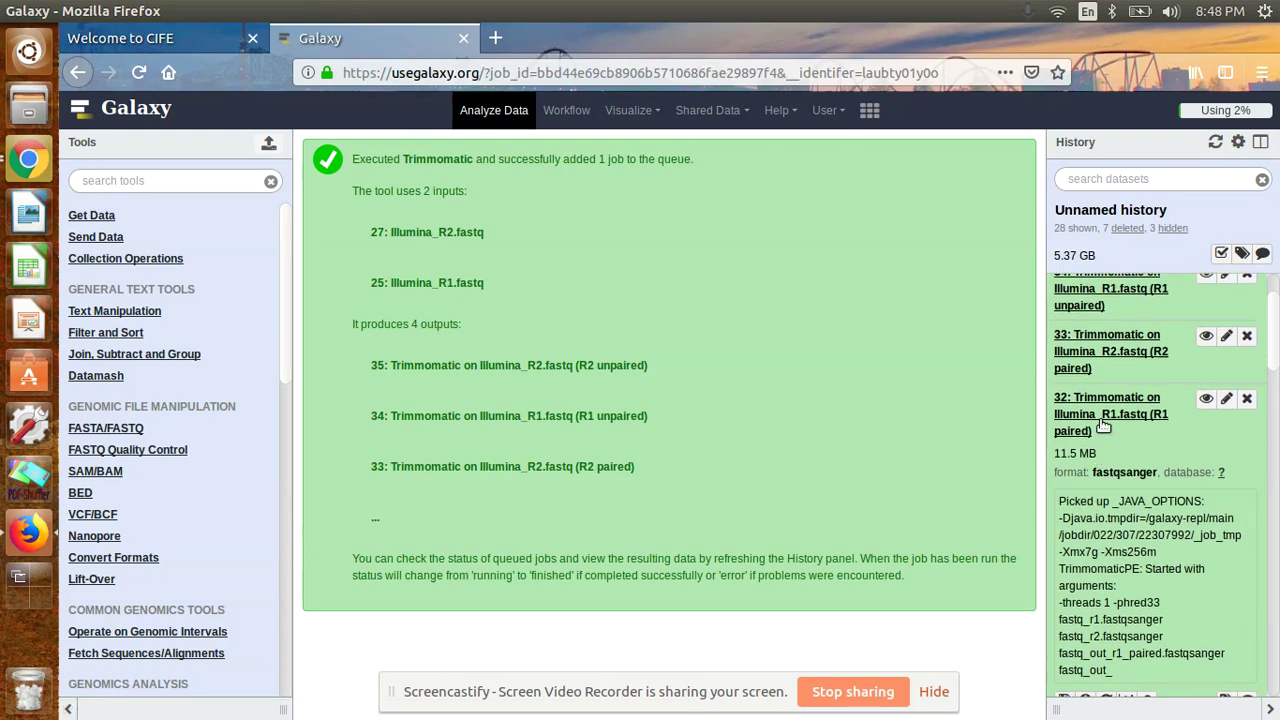
click(1104, 422)
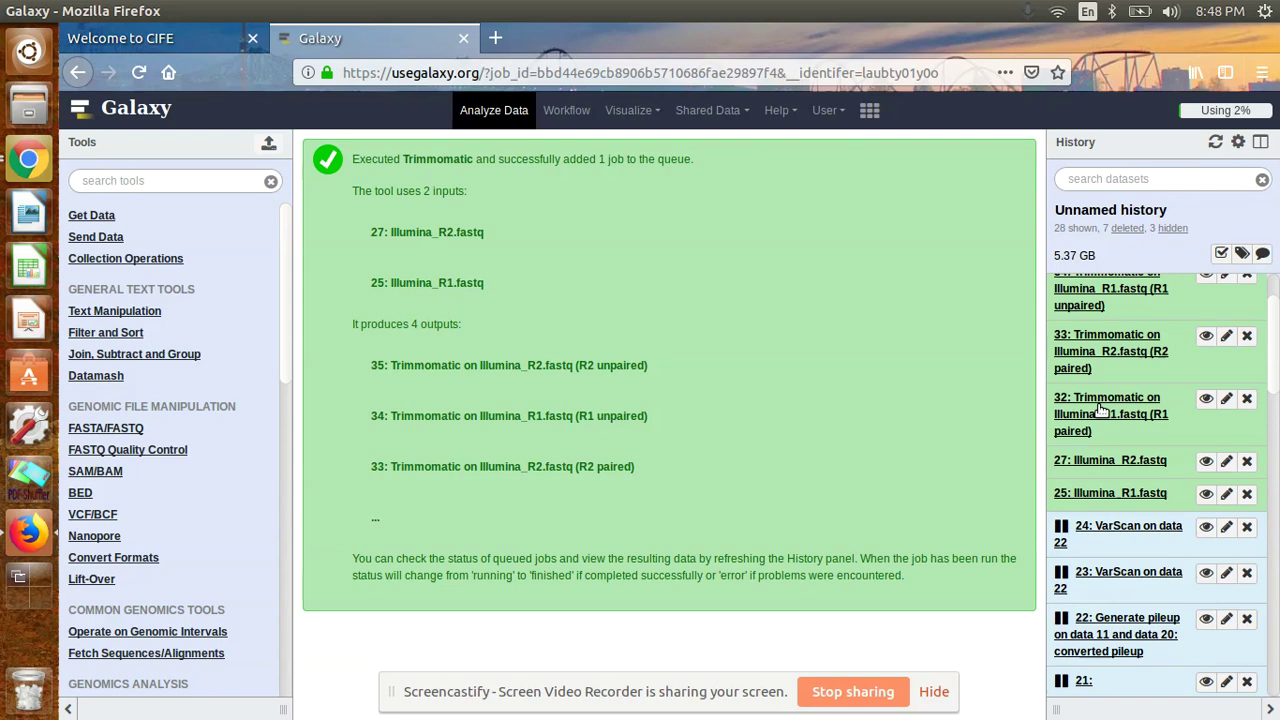
scroll(1100, 408, up, 2)
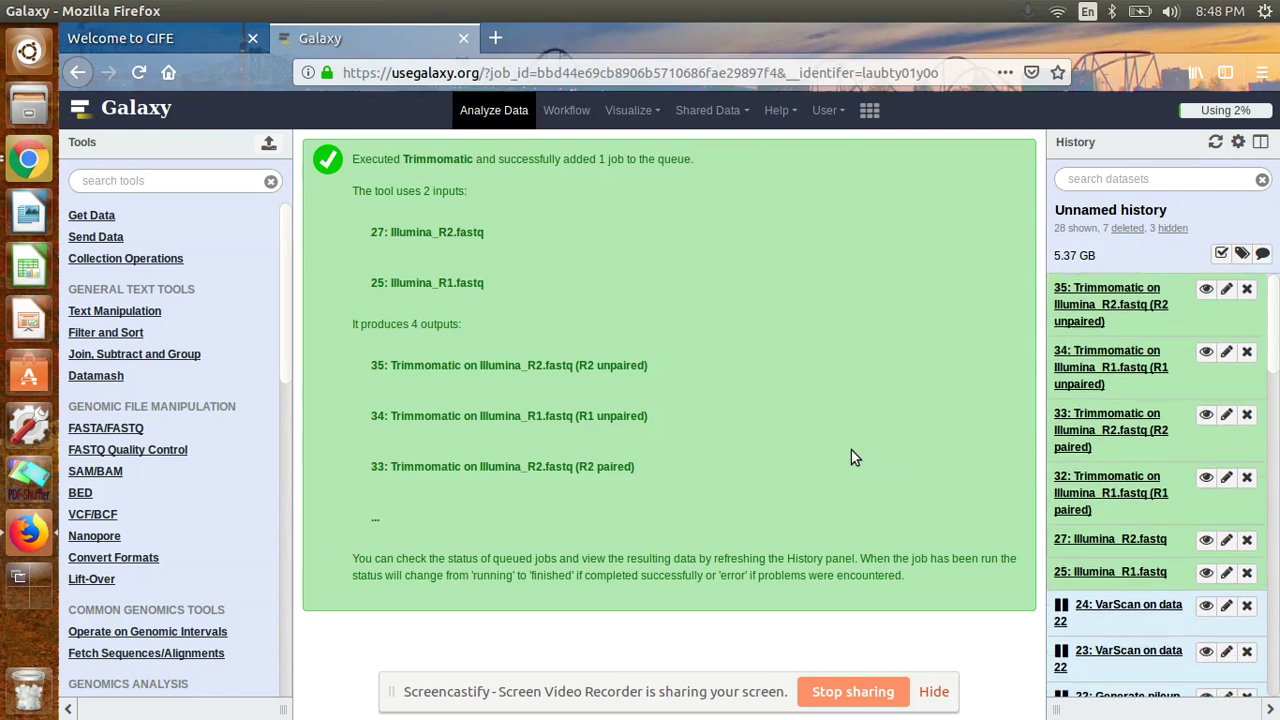